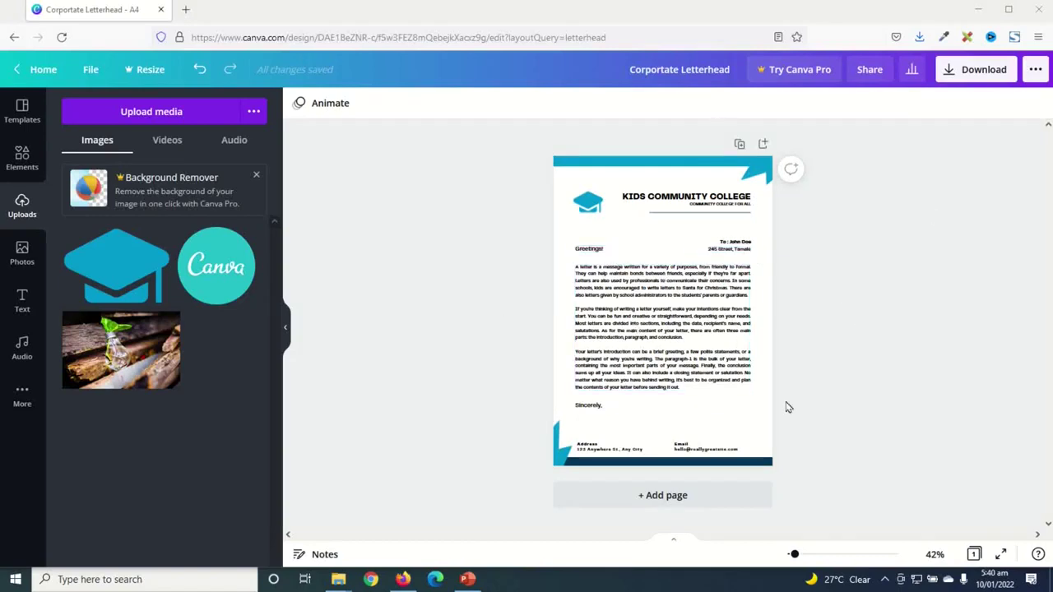
Scroll around the Canva home page.
scroll(818, 379, "up", 5)
scroll(773, 371, "down", 2)
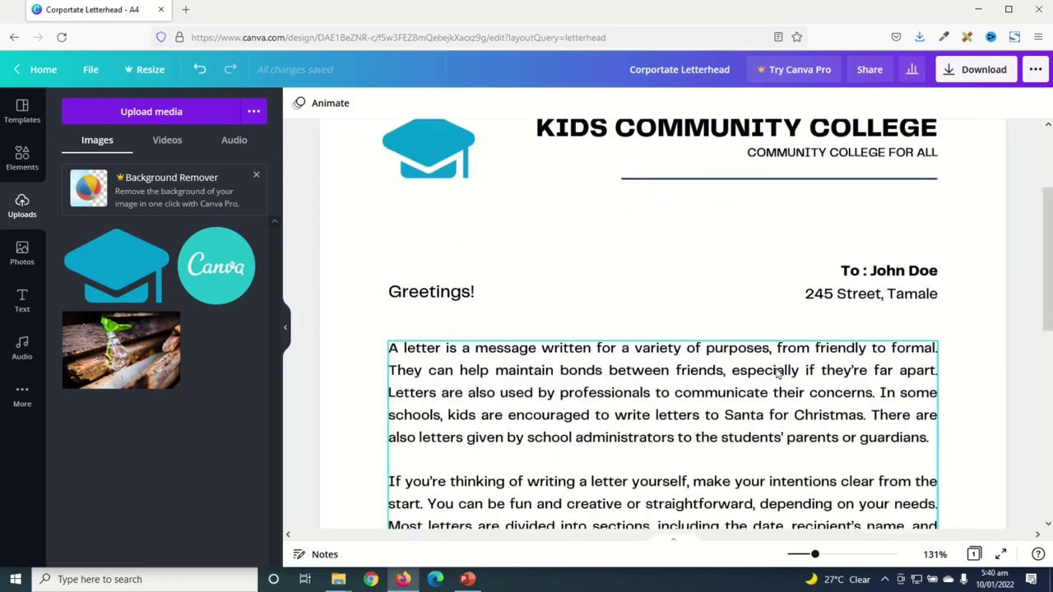
scroll(773, 372, "down", 1)
scroll(776, 375, "down", 2)
scroll(777, 378, "down", 2)
scroll(777, 381, "down", 2)
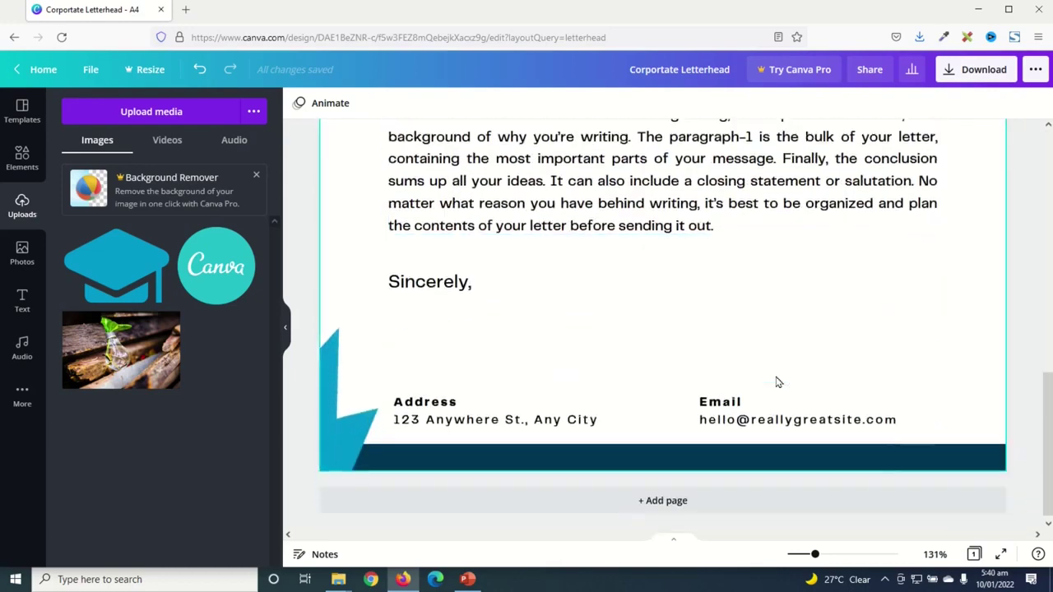
scroll(776, 381, "up", 1)
scroll(777, 381, "up", 3)
scroll(486, 371, "up", 4)
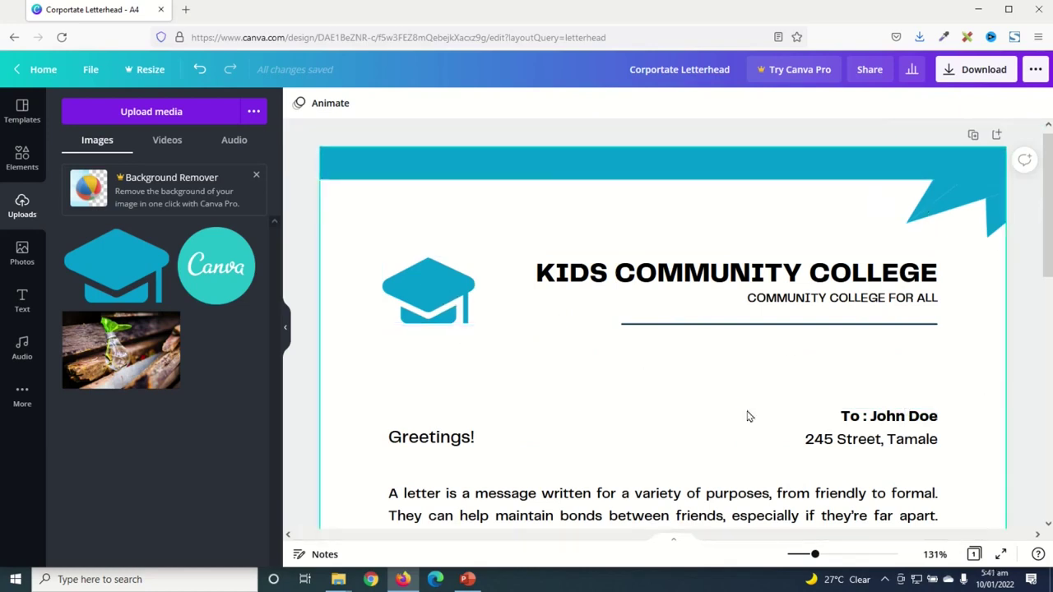
left_click_drag(1051, 188, 1051, 424)
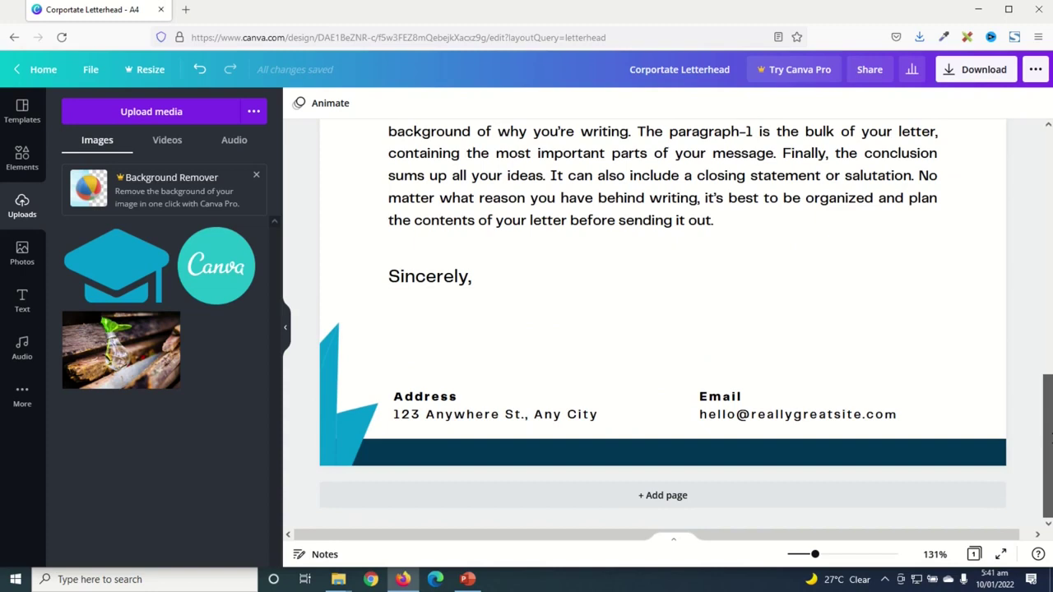
scroll(922, 415, "down", 5)
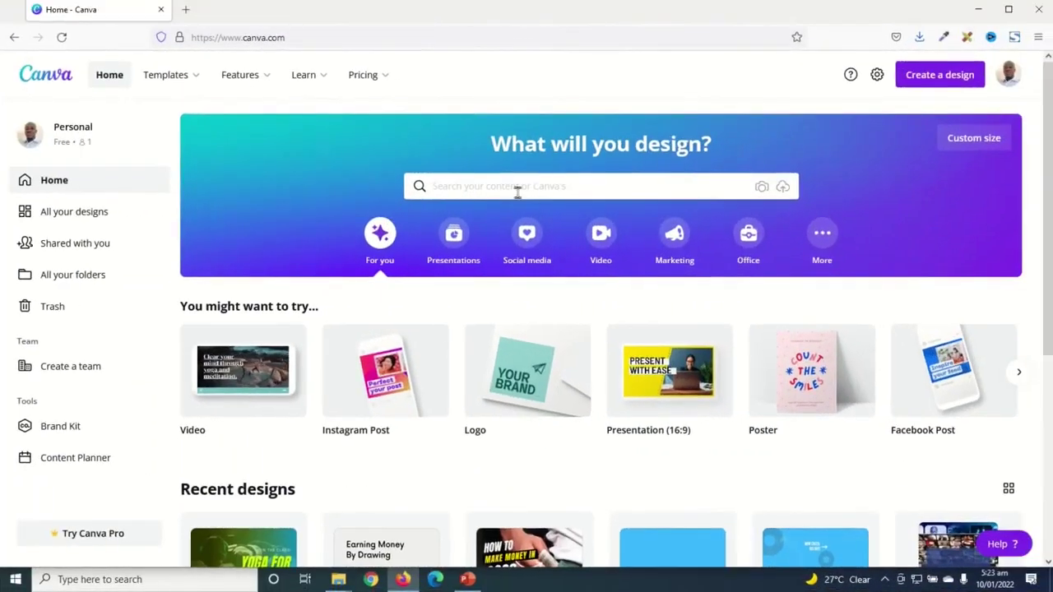
Search Canva for 'letterhead' and browse the template results.
left_click(548, 186)
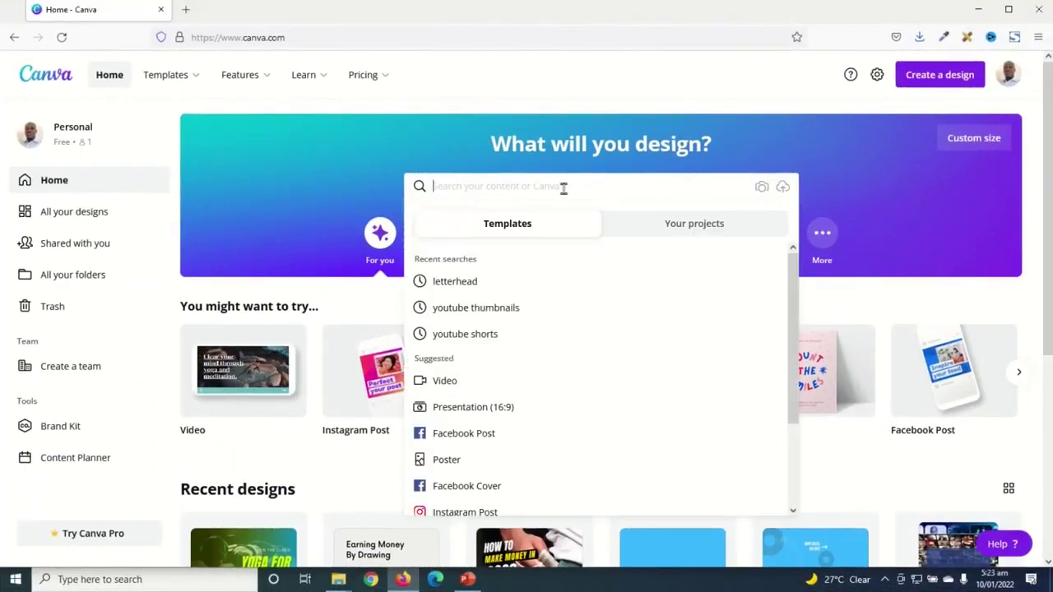
type("letterh")
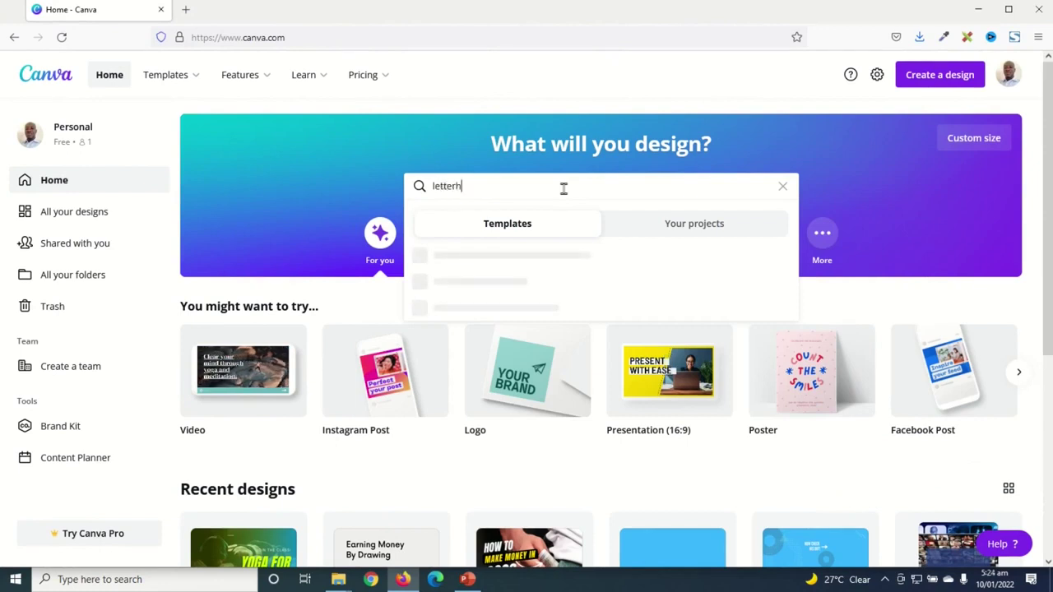
type("ea")
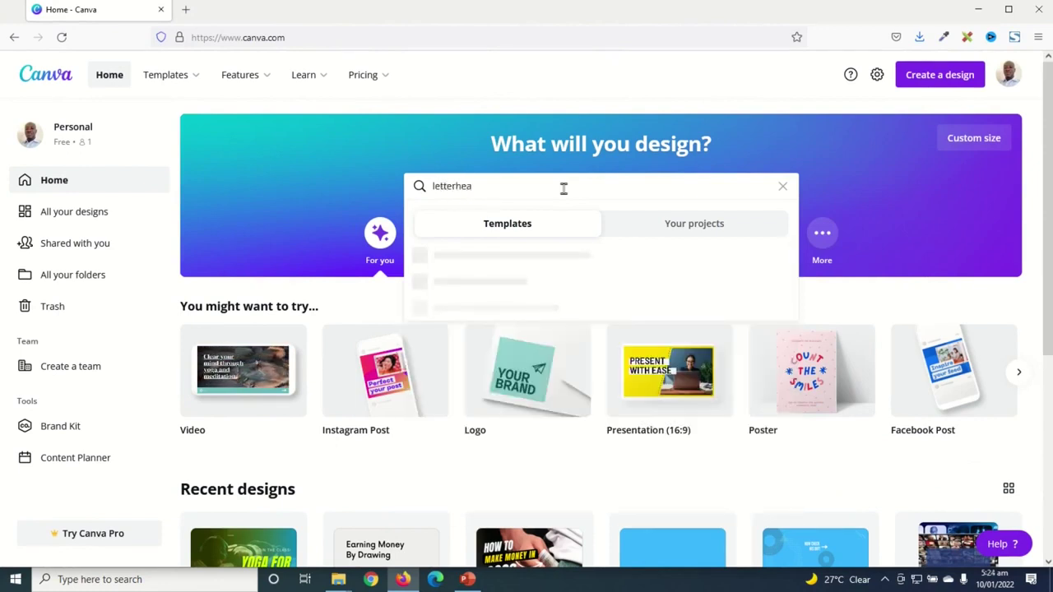
type("d")
key("Return")
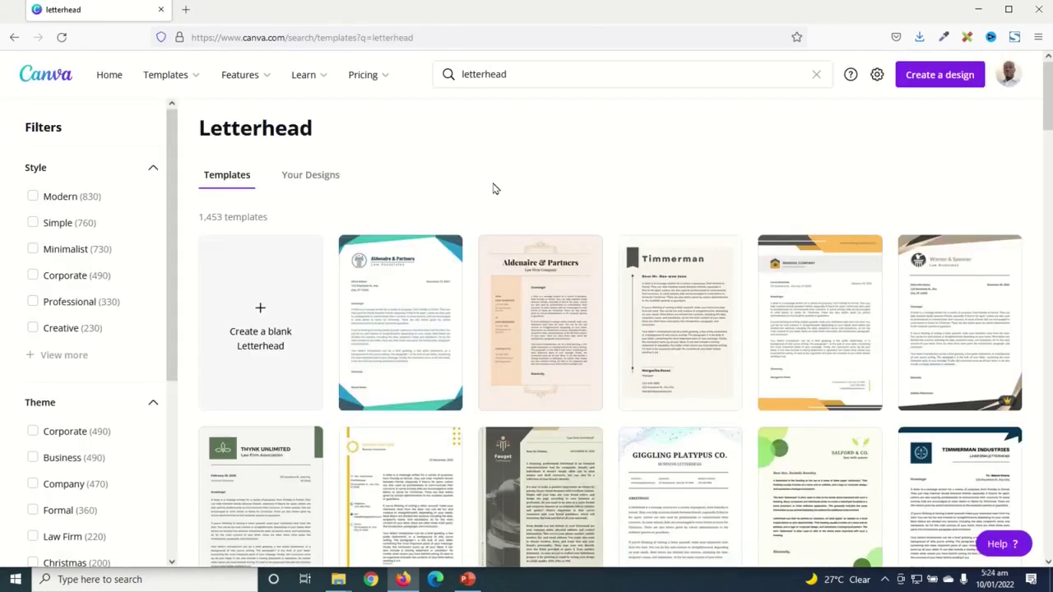
scroll(510, 214, "down", 5)
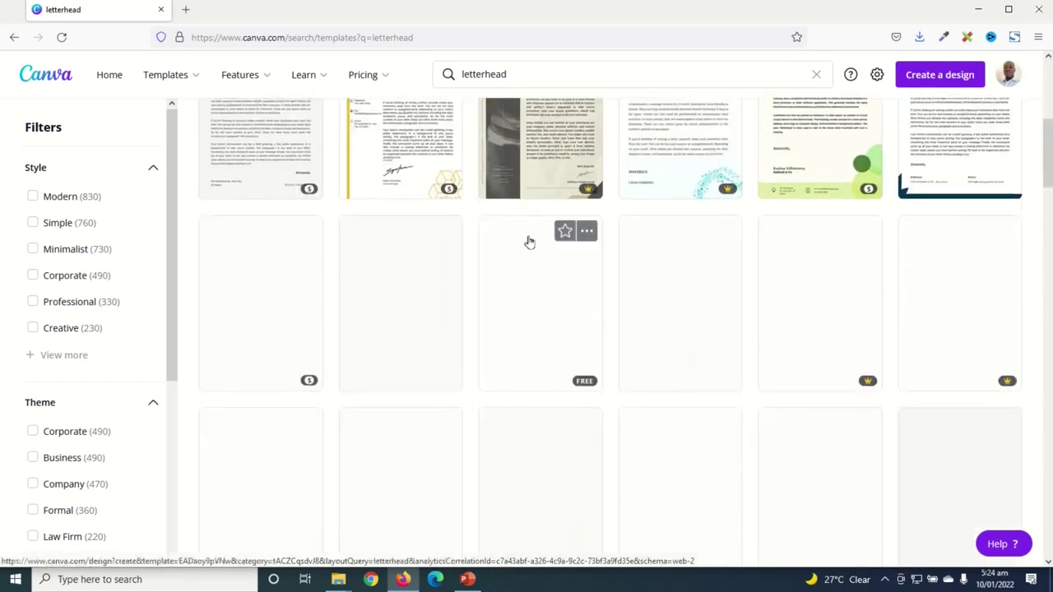
scroll(534, 249, "down", 2)
scroll(534, 255, "down", 1)
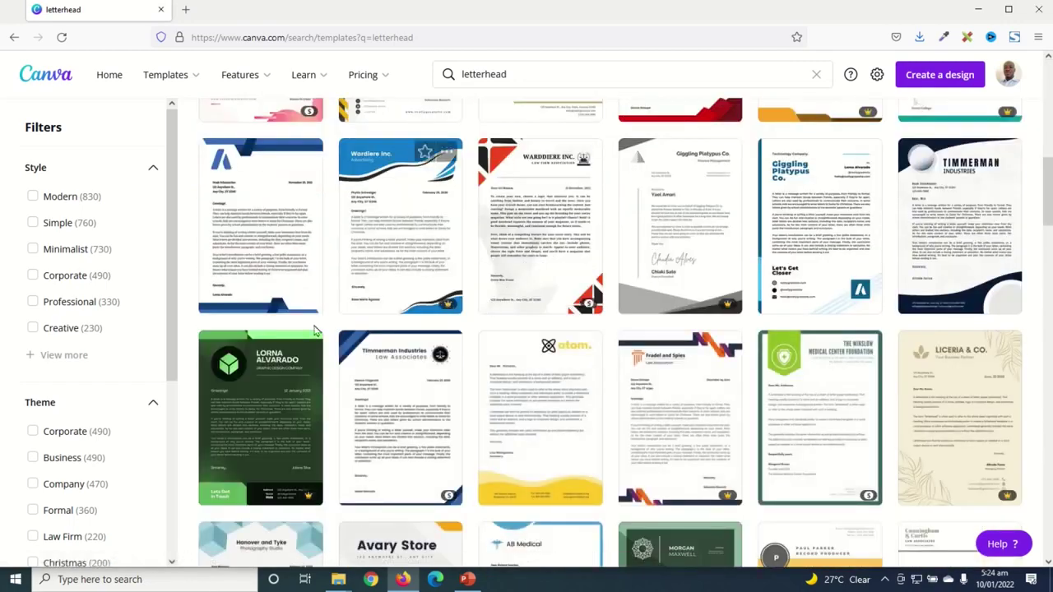
scroll(544, 311, "up", 7)
scroll(545, 309, "down", 2)
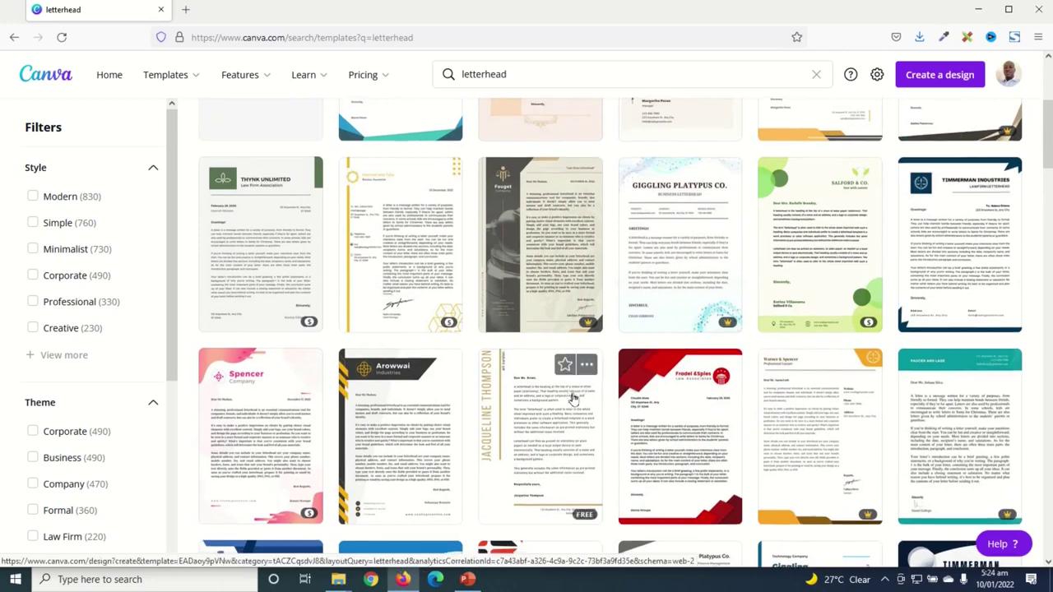
scroll(573, 399, "down", 1)
scroll(575, 387, "down", 1)
scroll(576, 383, "down", 2)
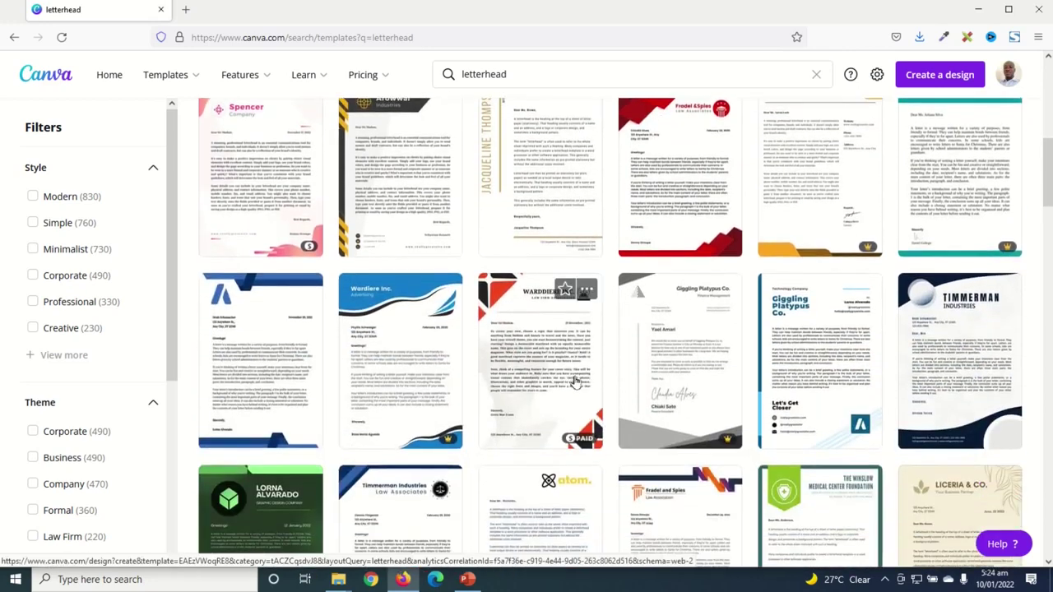
scroll(577, 383, "down", 1)
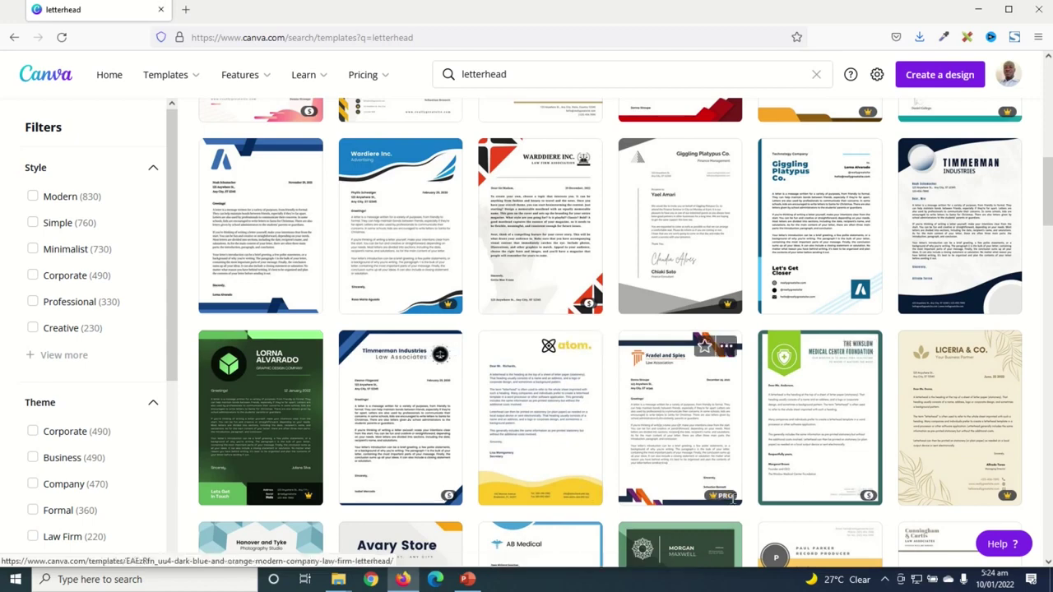
mouse_move(679, 511)
scroll(82, 428, "down", 3)
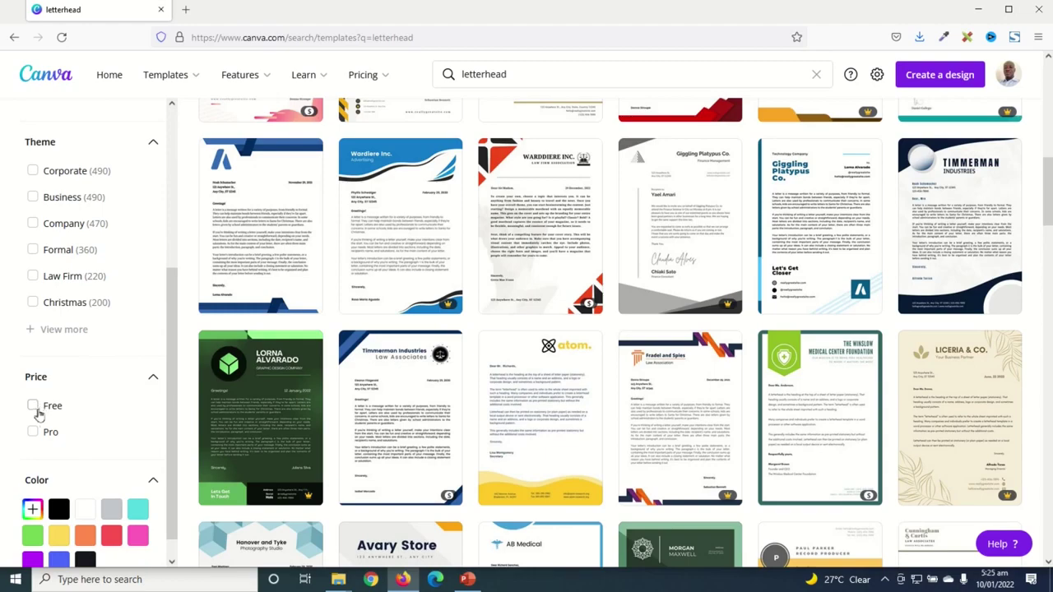
Filter the letterhead results to Free templates and scroll to the Timmerman Industries design.
left_click(33, 407)
scroll(781, 357, "down", 5)
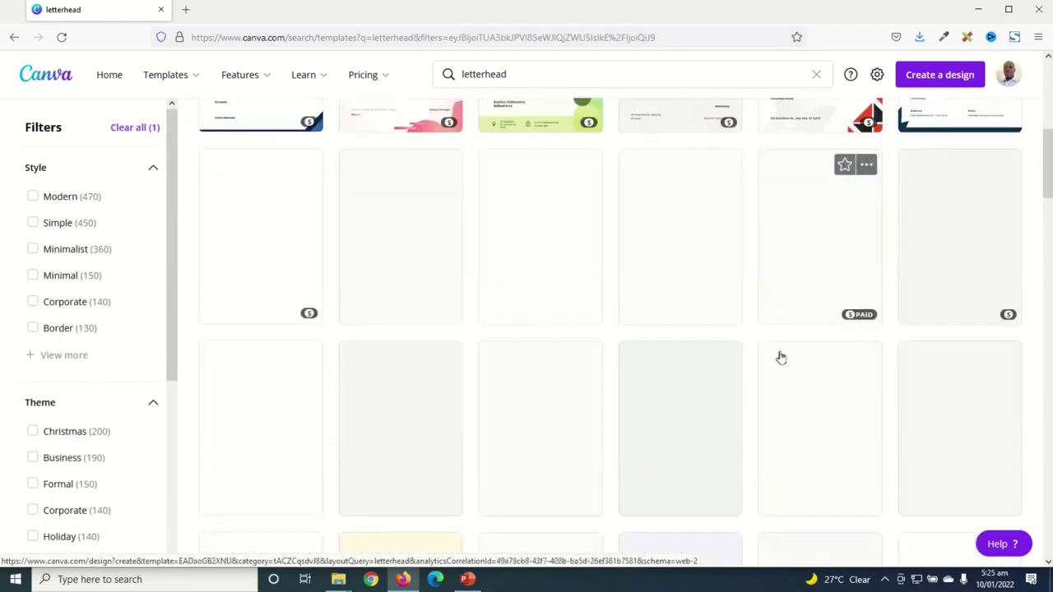
scroll(773, 354, "up", 5)
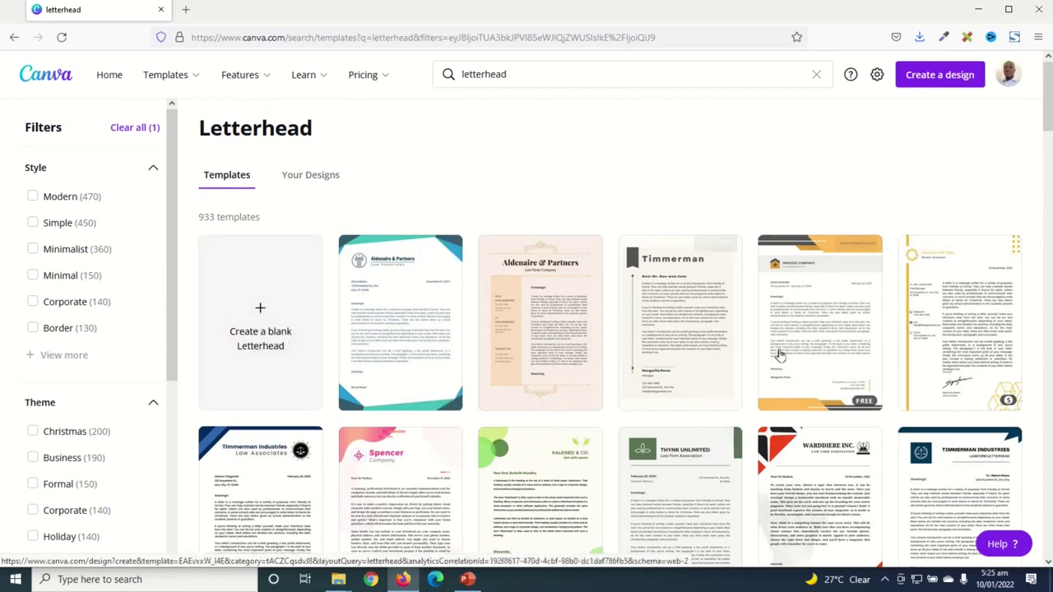
scroll(786, 367, "down", 3)
scroll(786, 367, "down", 1)
scroll(786, 367, "down", 1)
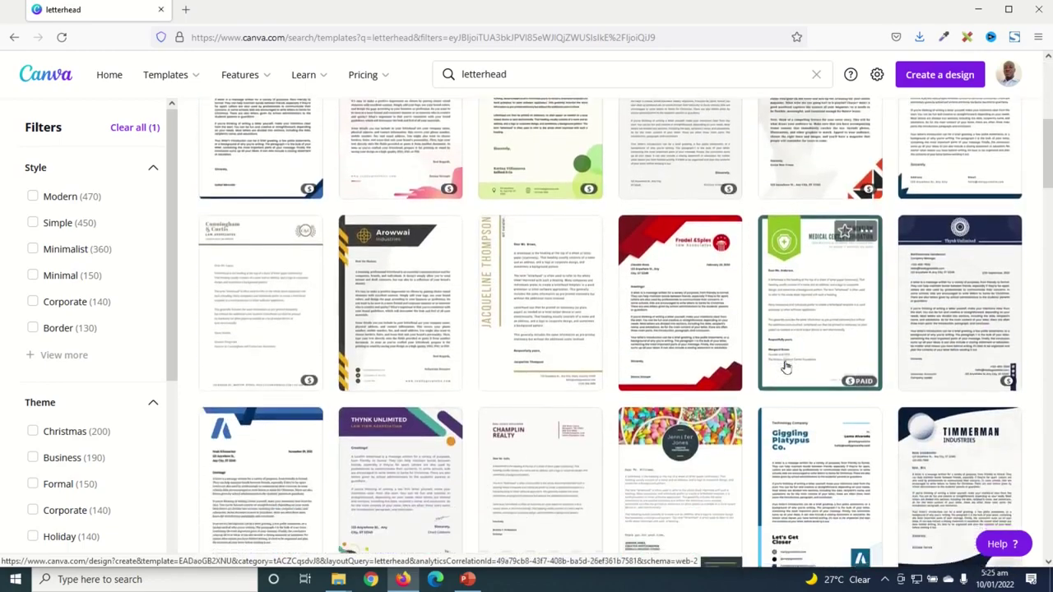
scroll(786, 367, "down", 2)
scroll(786, 367, "down", 1)
key("Home")
scroll(786, 367, "down", 2)
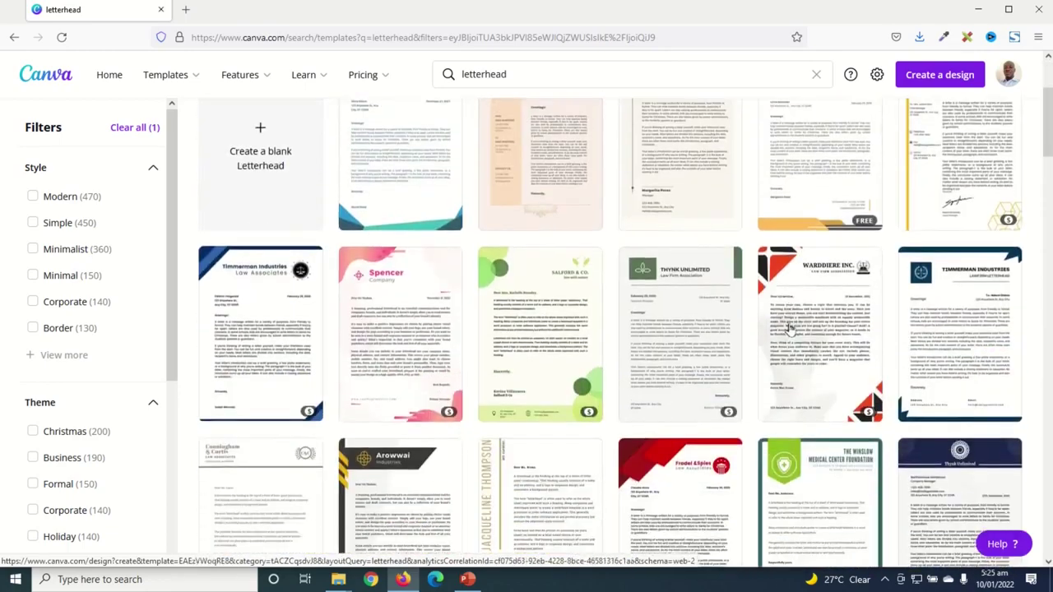
scroll(786, 367, "down", 3)
scroll(788, 329, "down", 3)
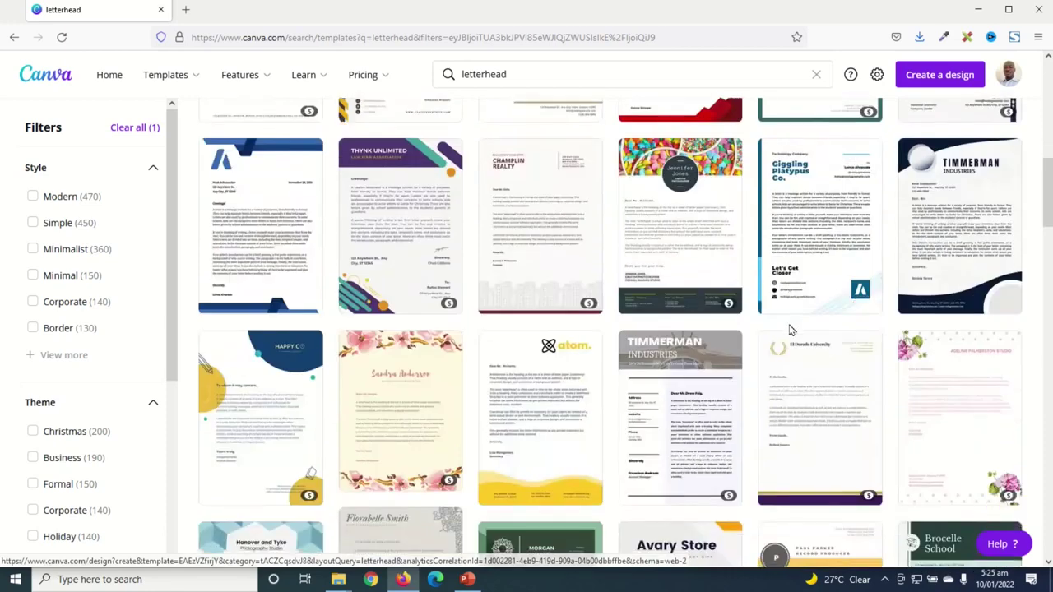
scroll(790, 330, "up", 5)
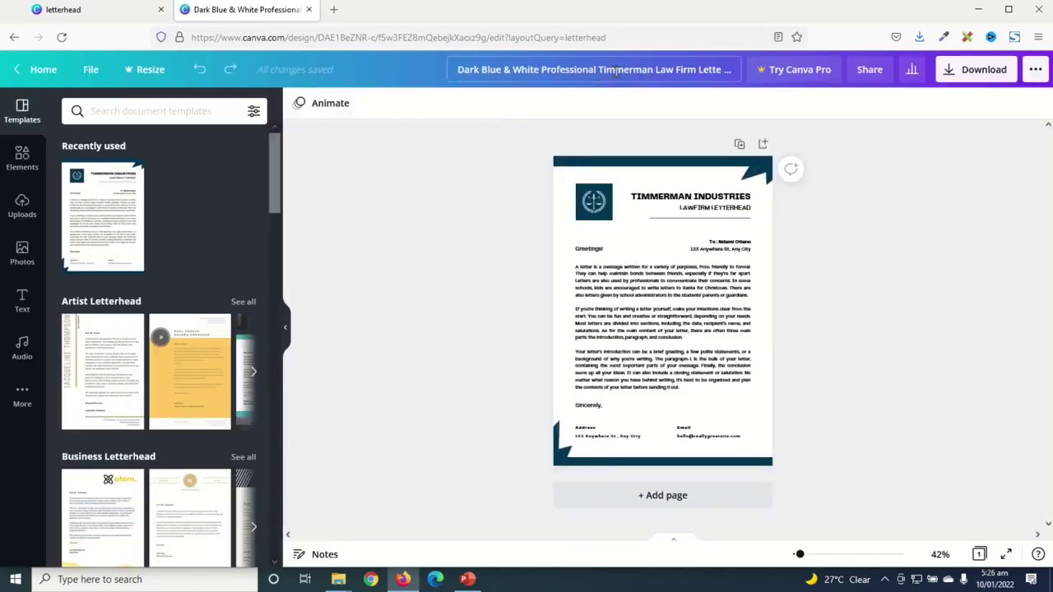
Retitle the design 'Corportate Letterhead'.
left_click(616, 71)
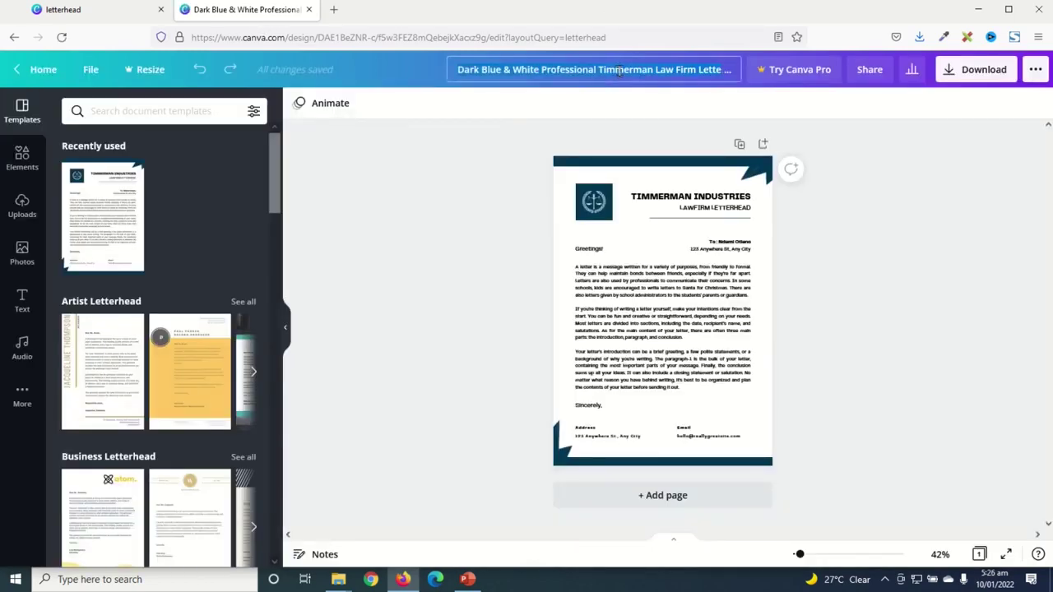
type("Cor")
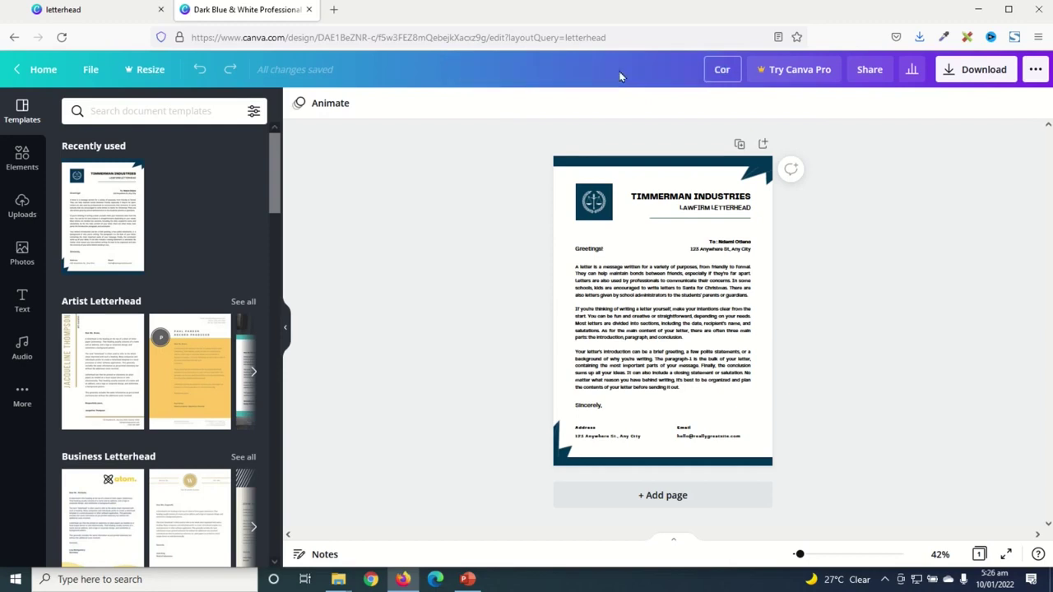
type("portate Lett")
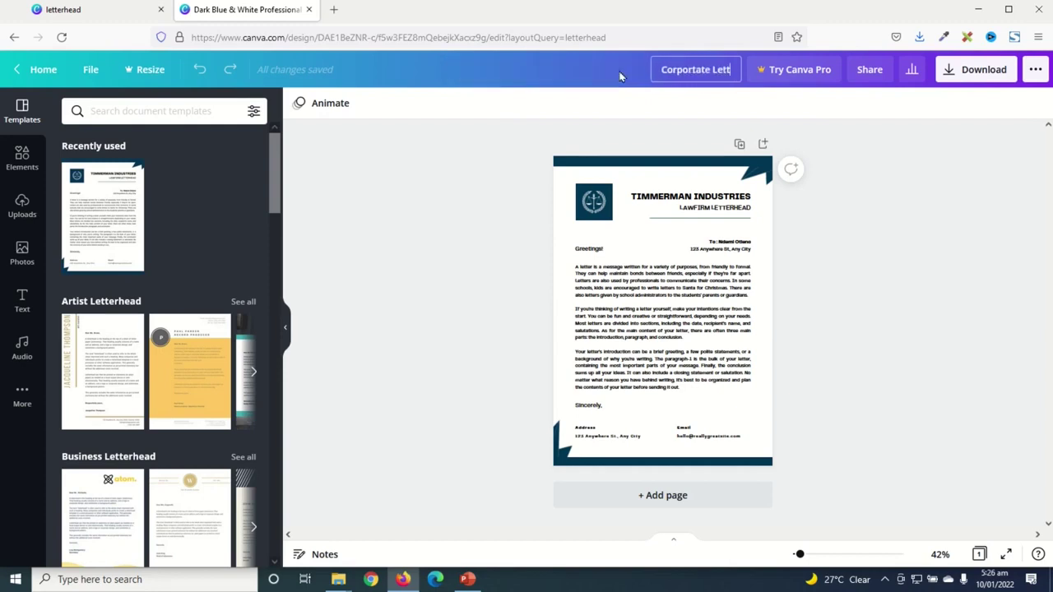
type("erhead")
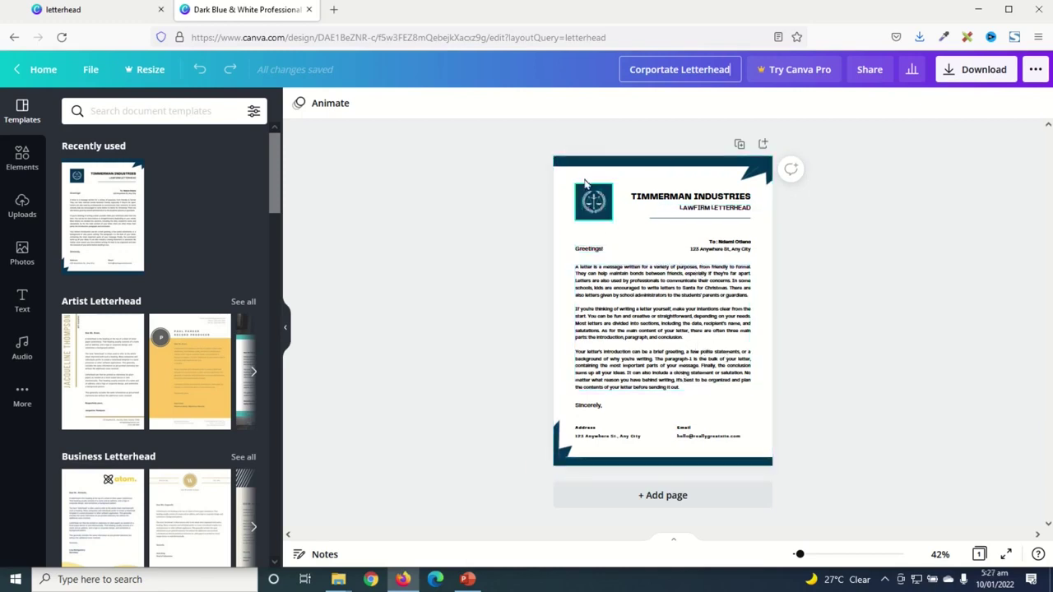
Set the canvas zoom to Fill.
left_click(941, 555)
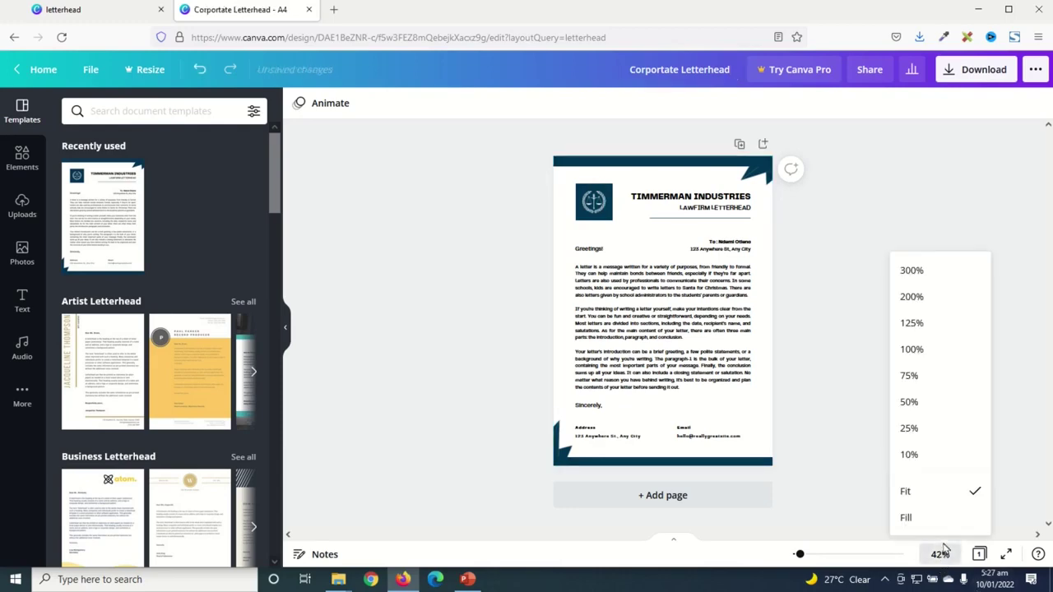
left_click(937, 519)
scroll(727, 325, "up", 2)
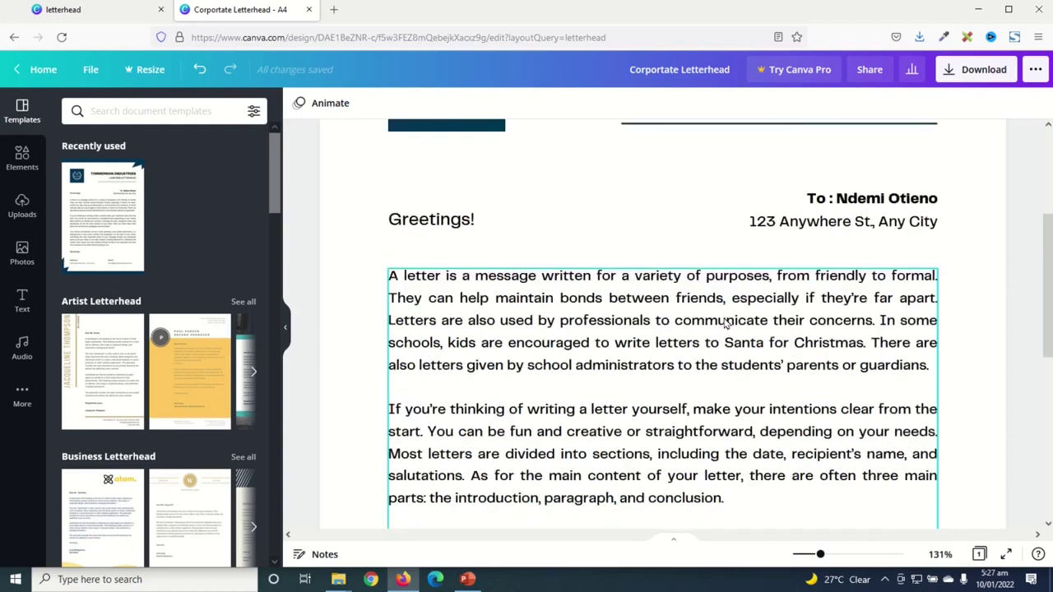
scroll(724, 322, "up", 3)
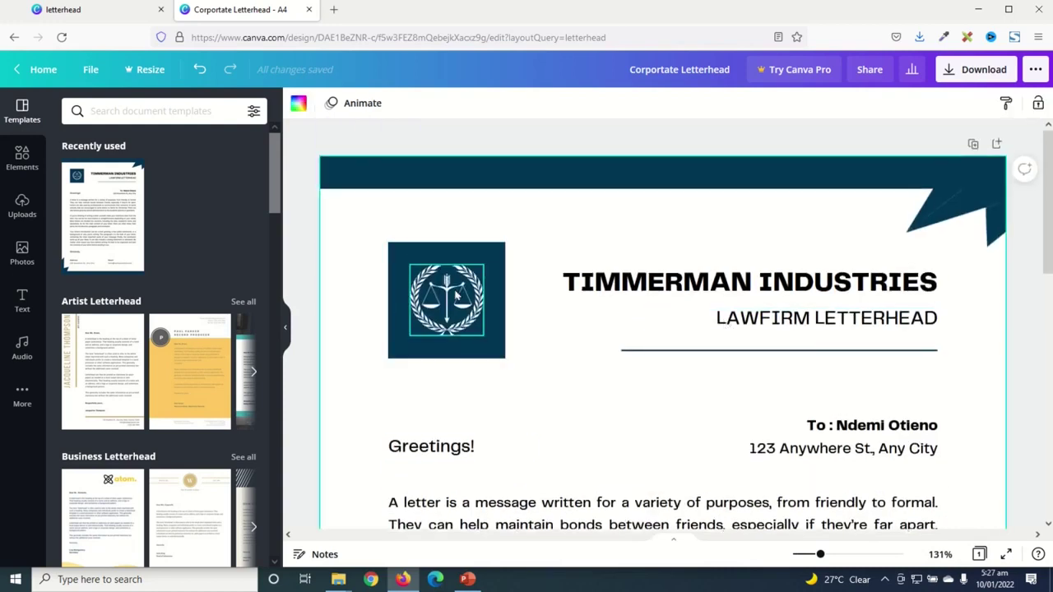
Delete the scales logo and the dark square behind it.
left_click(455, 296)
key("ctrl+z")
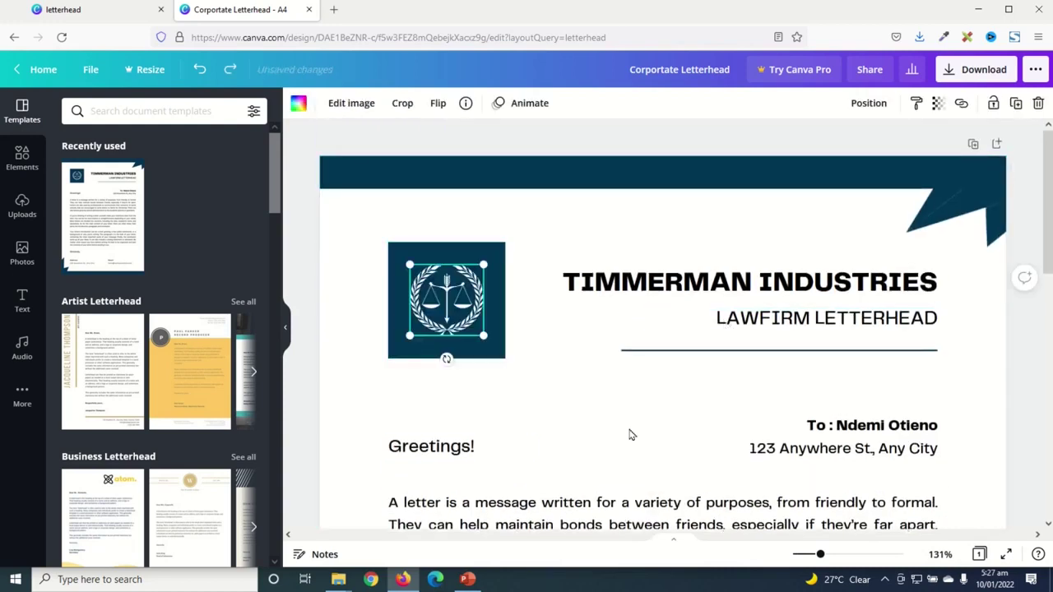
key("Delete")
left_click(444, 318)
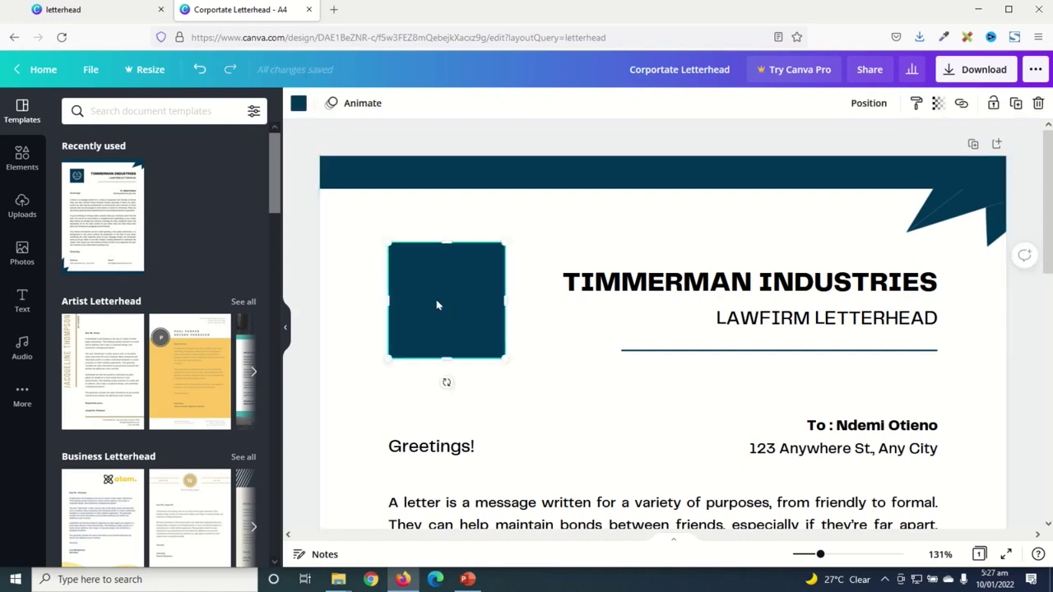
key("Delete")
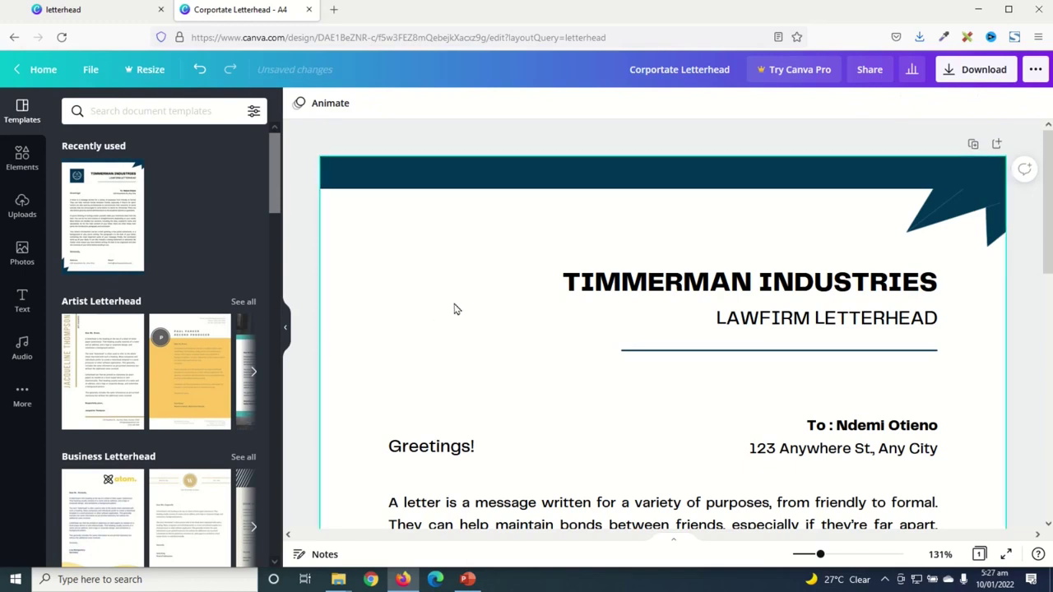
Upload logo-3 from the Desktop logo folder into Uploads.
left_click(22, 211)
left_click(161, 110)
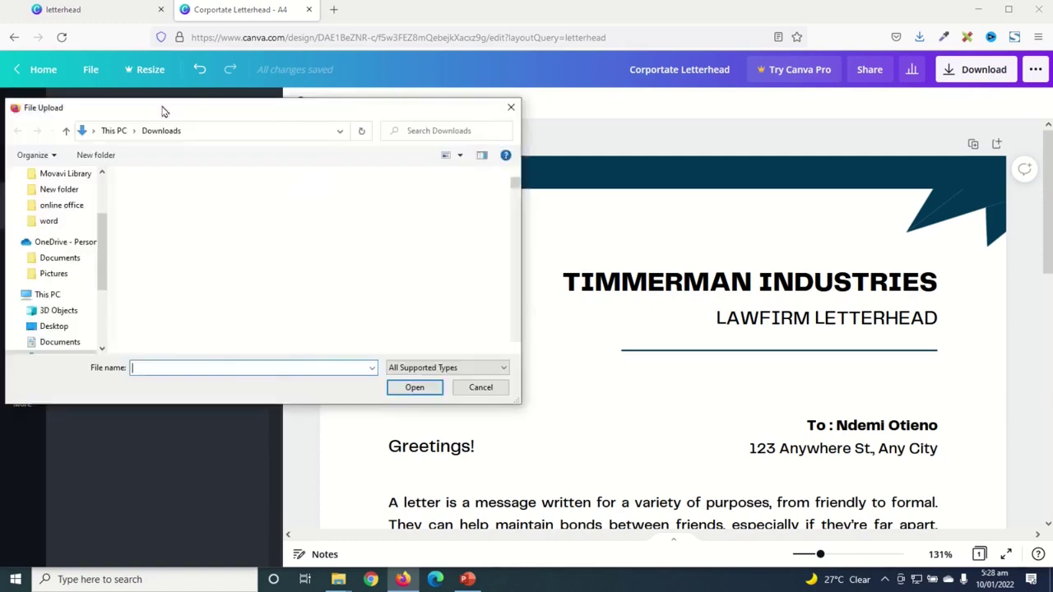
left_click(55, 326)
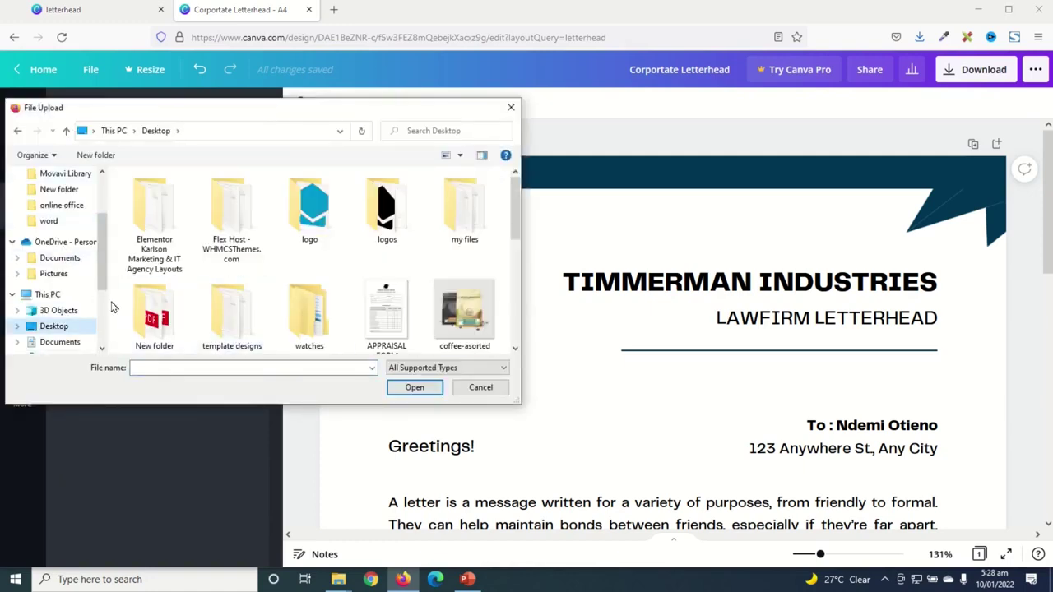
double_click(312, 210)
left_click(174, 247)
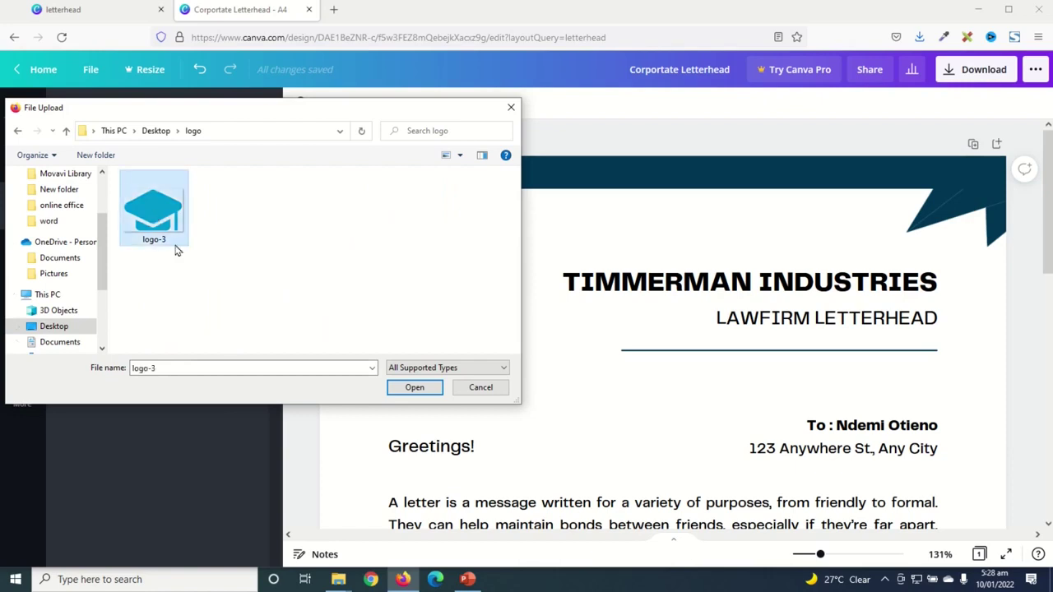
left_click(412, 389)
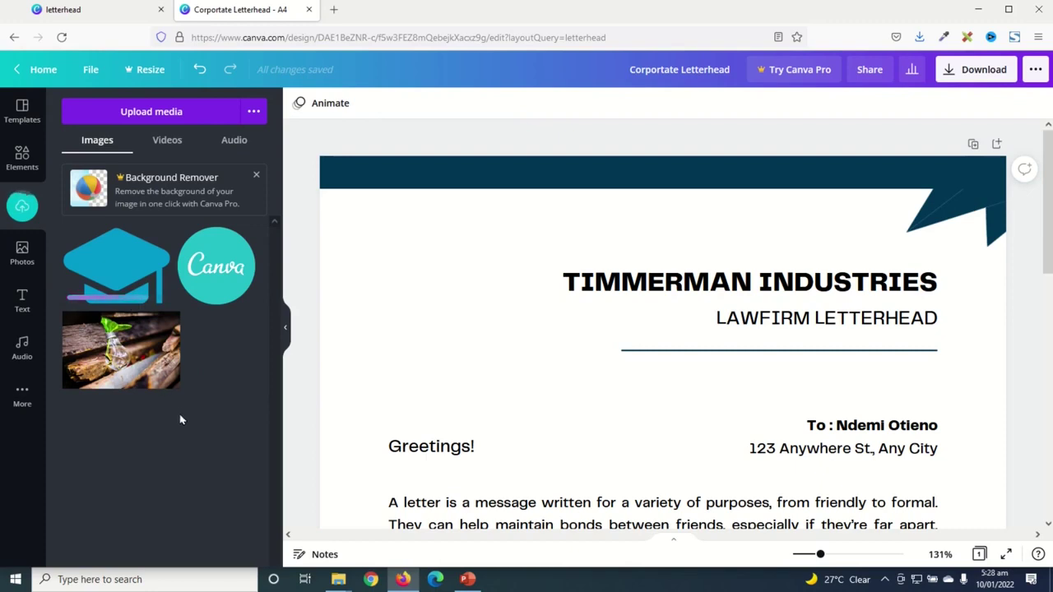
Add the cap logo, shrink it to about half size and place it beside the heading.
left_click(125, 270)
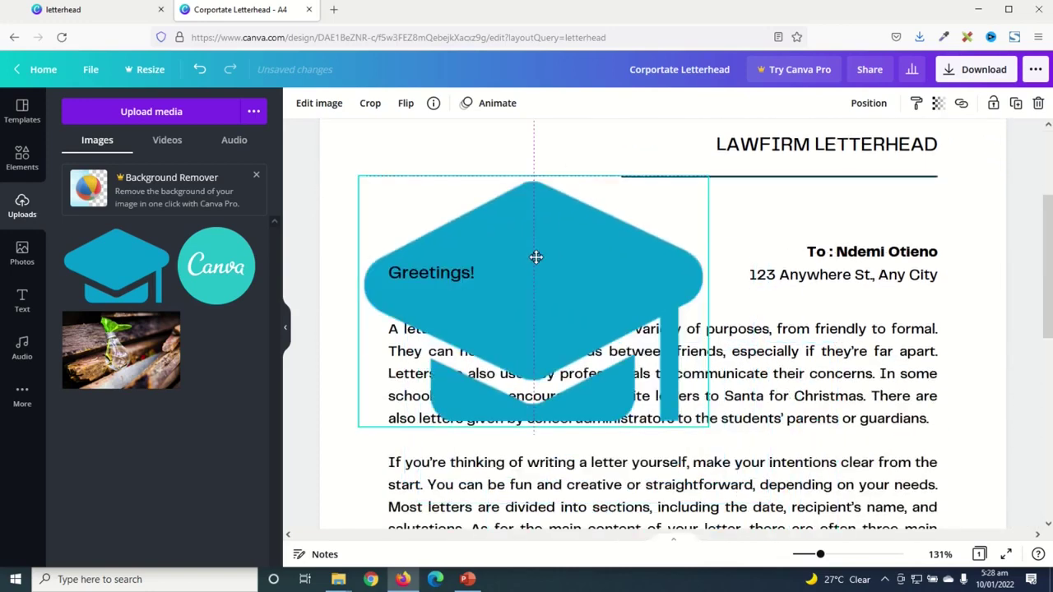
left_click_drag(670, 456, 518, 198)
scroll(529, 287, "up", 2)
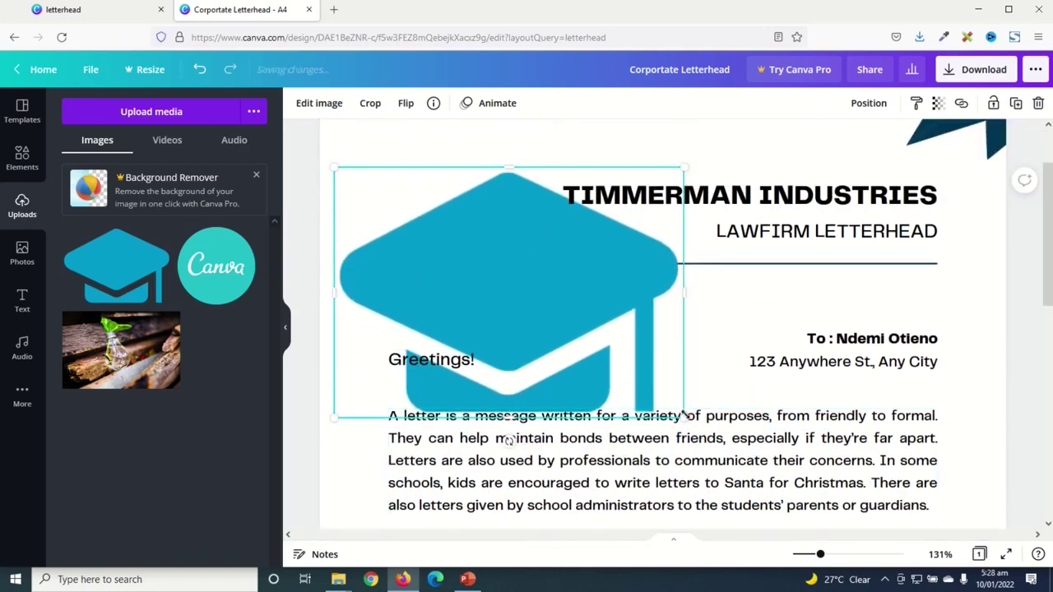
left_click_drag(683, 418, 500, 287)
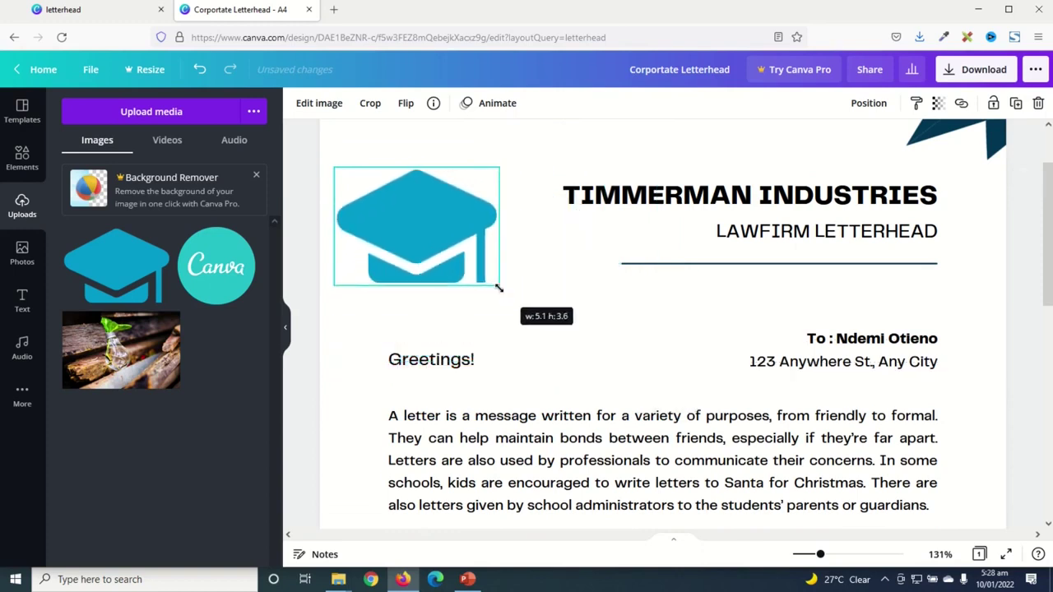
left_click_drag(437, 255, 437, 225)
left_click_drag(518, 298, 449, 228)
scroll(450, 228, "up", 2)
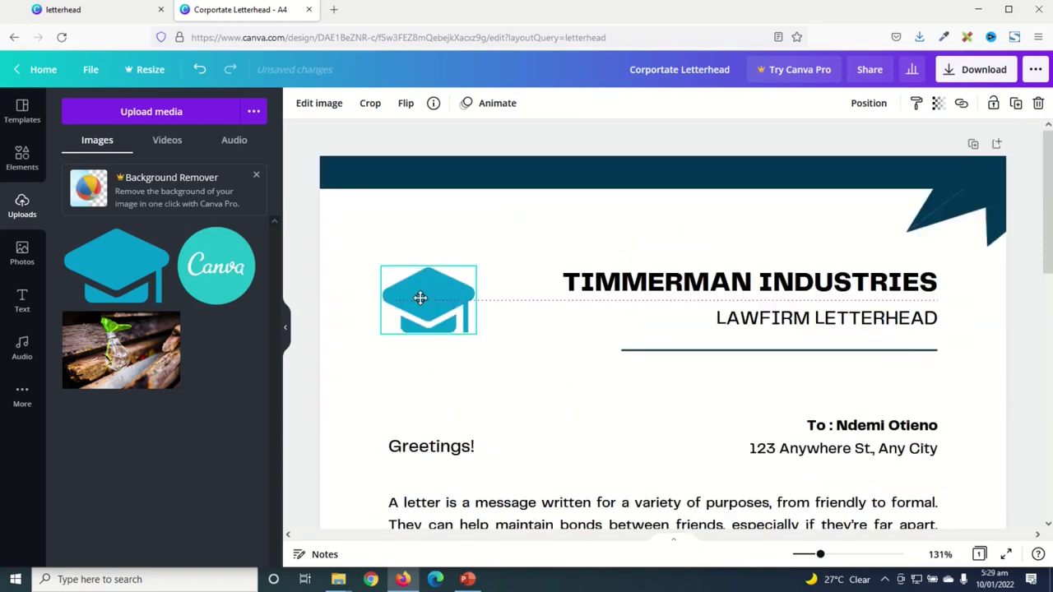
left_click_drag(420, 298, 420, 298)
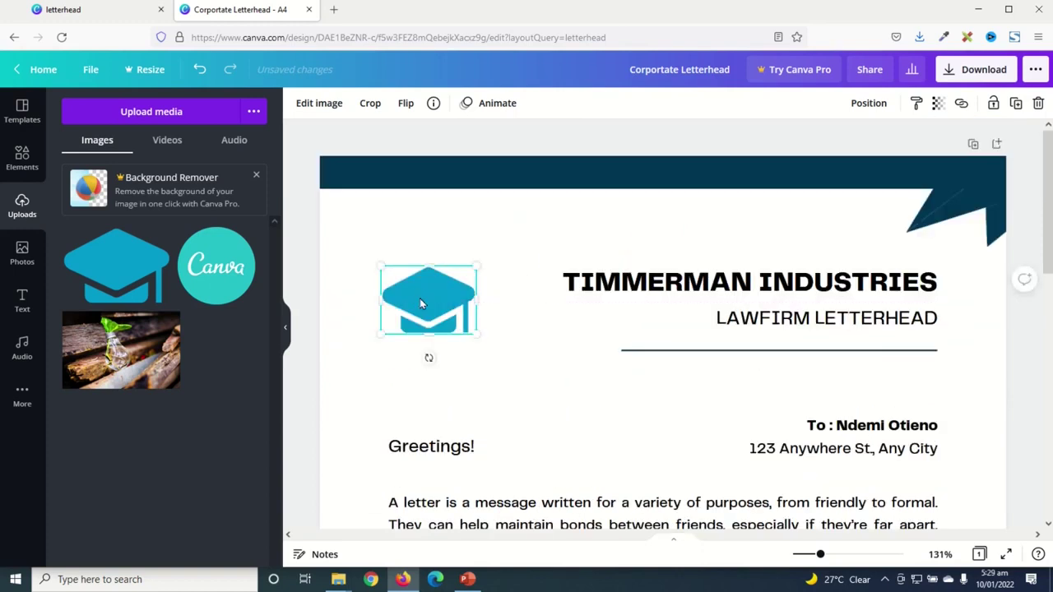
Change the heading text to 'KIDS COMMUNITY COLLEGE'.
left_click(659, 291)
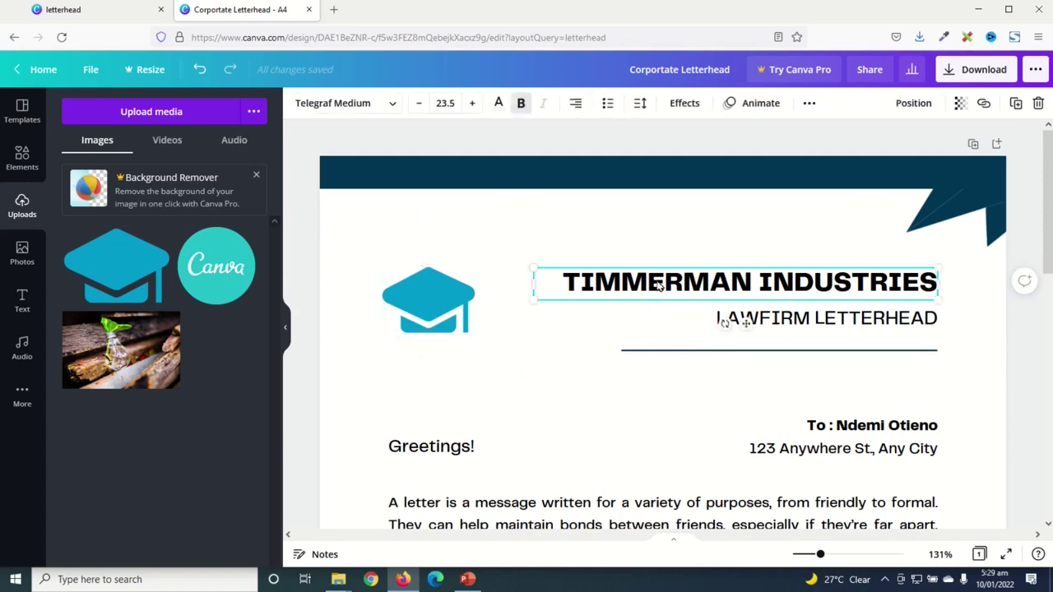
double_click(659, 284)
left_click(657, 281)
key("ctrl+a")
type("KI")
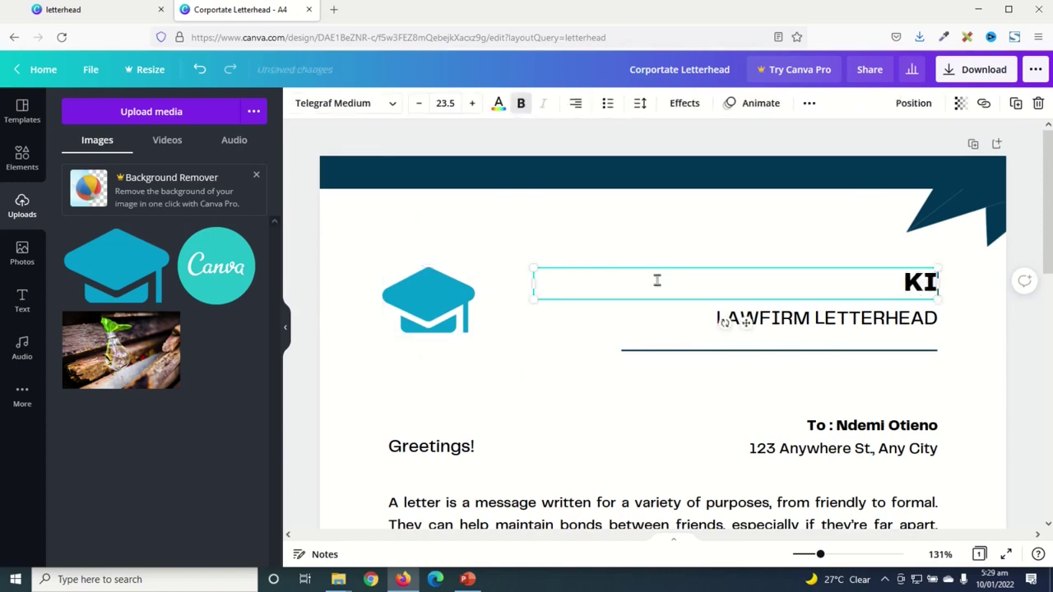
type("DS C")
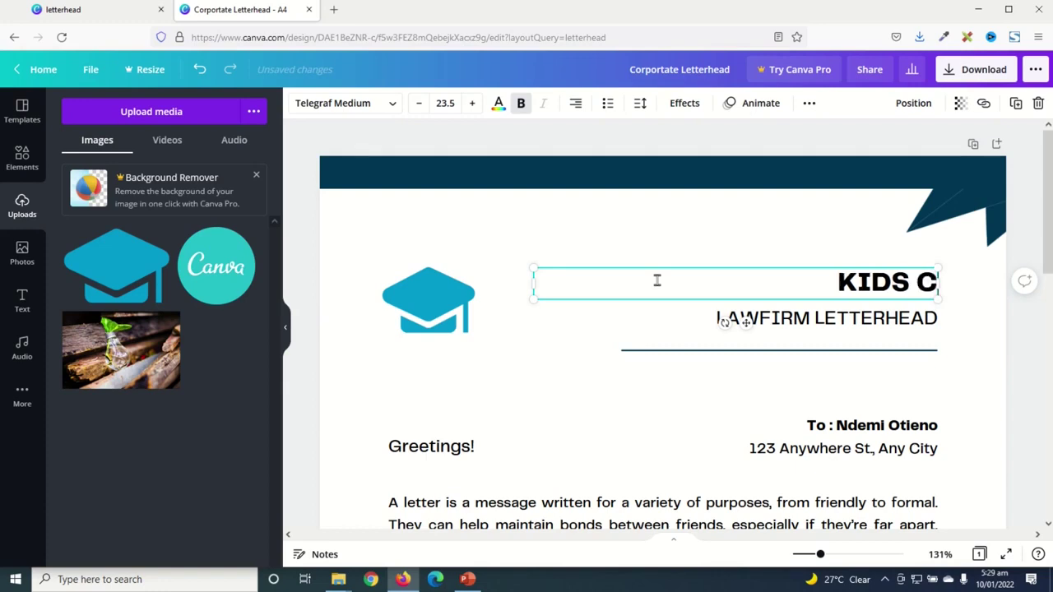
type("OMMUNITY CO")
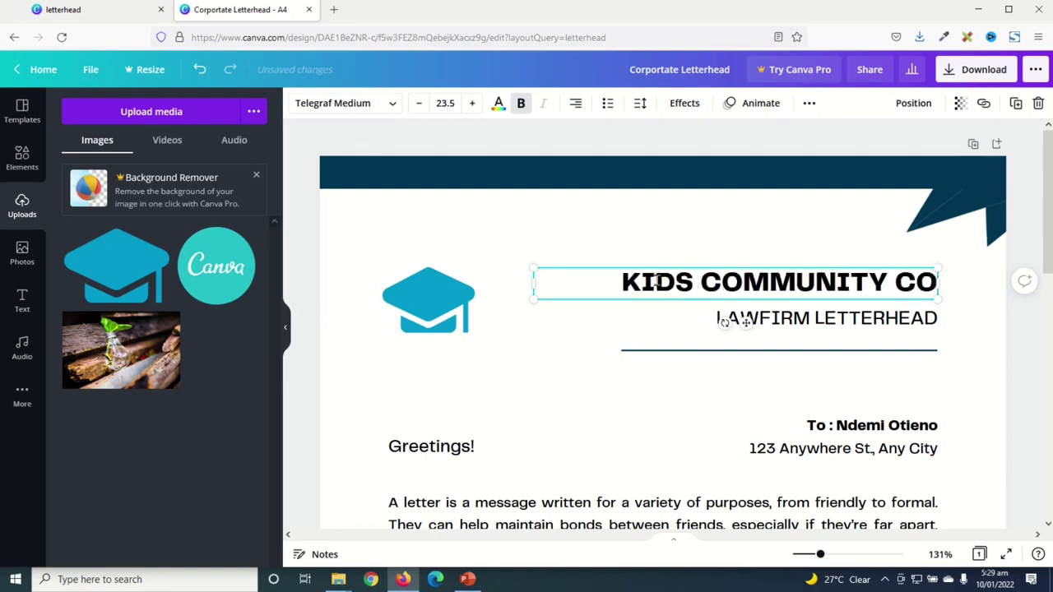
type("LLEGE")
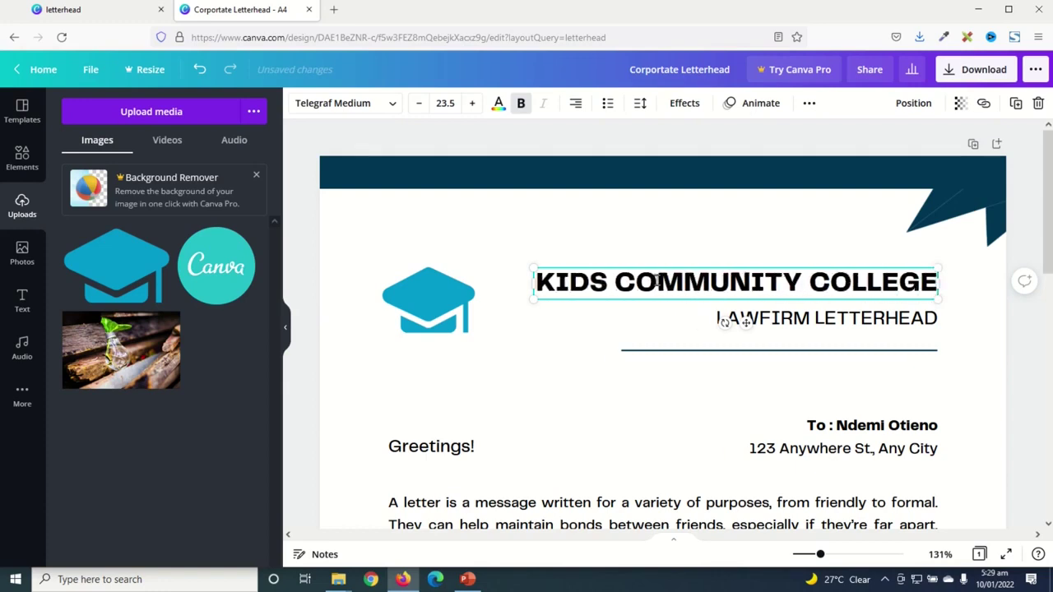
Replace the subtitle with 'COMMUNITY COLLEGE FOR ALL' at font size 10.5.
left_click(809, 326)
double_click(808, 323)
left_click(811, 321)
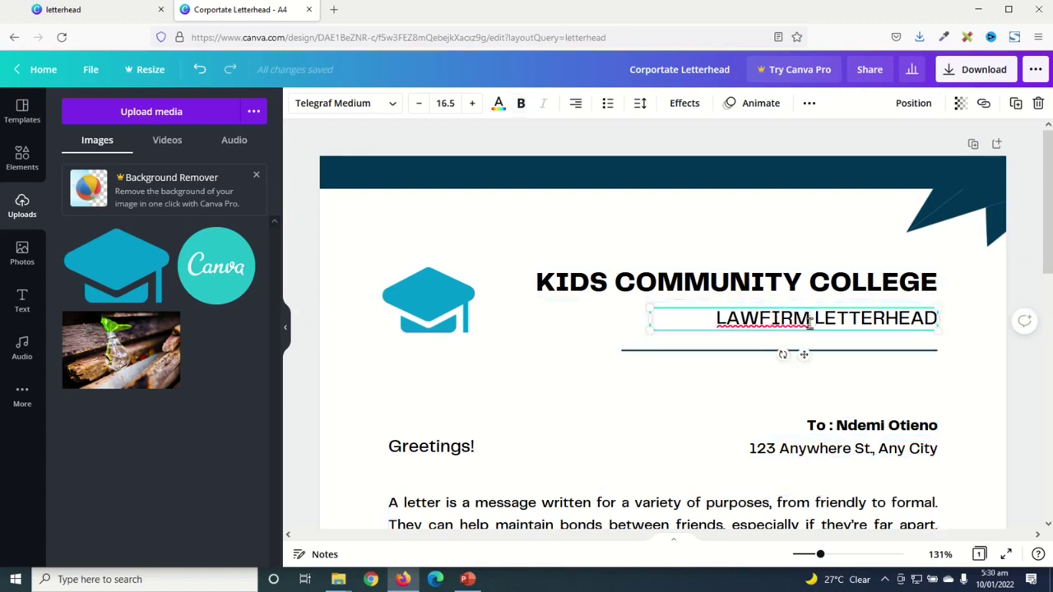
key("ctrl+a")
type("COMMU")
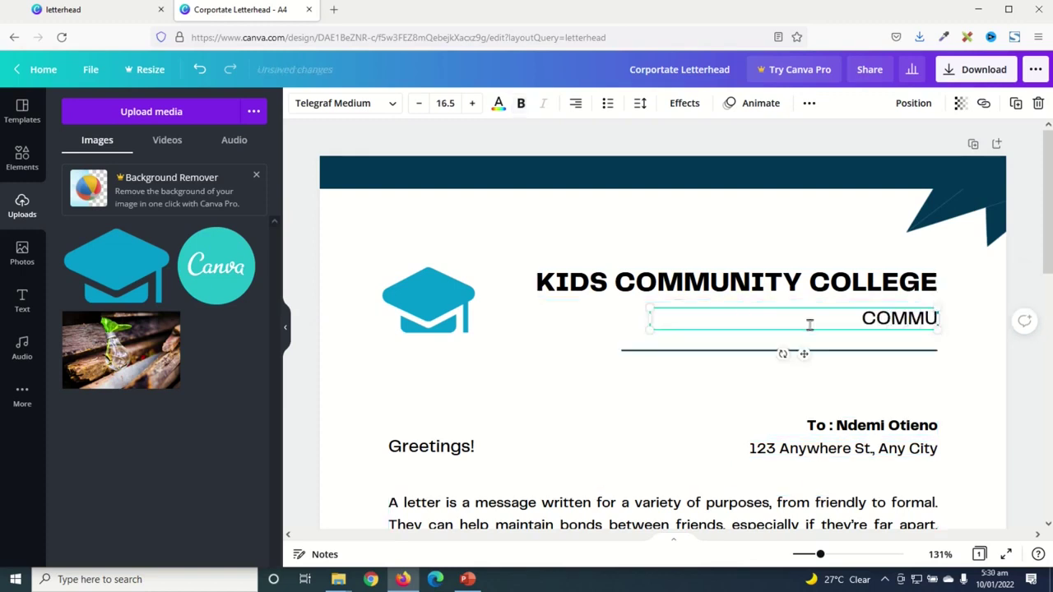
type("NITY COLL")
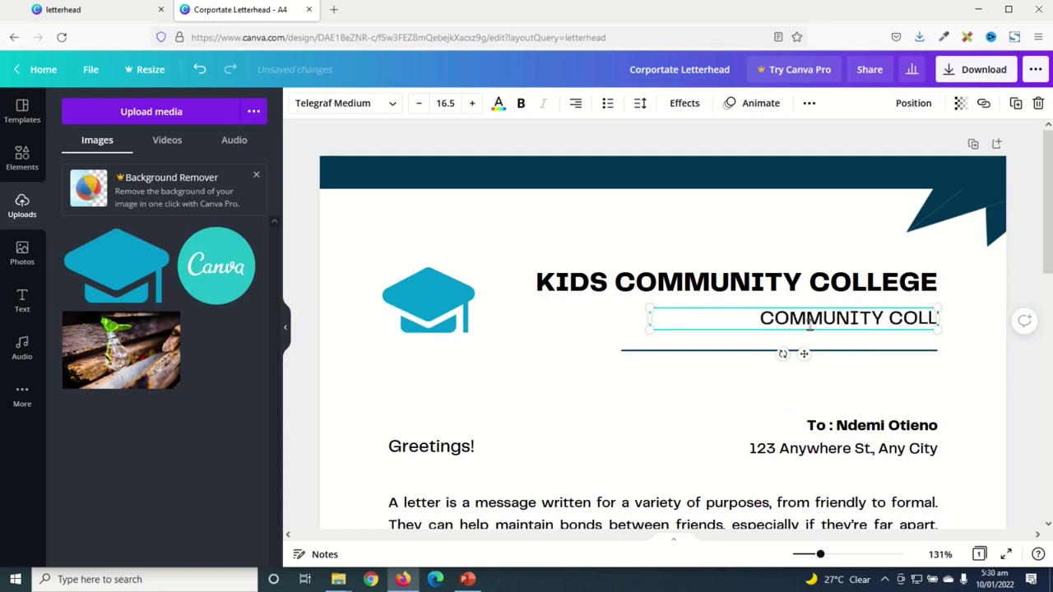
type("EGE FOR ALL")
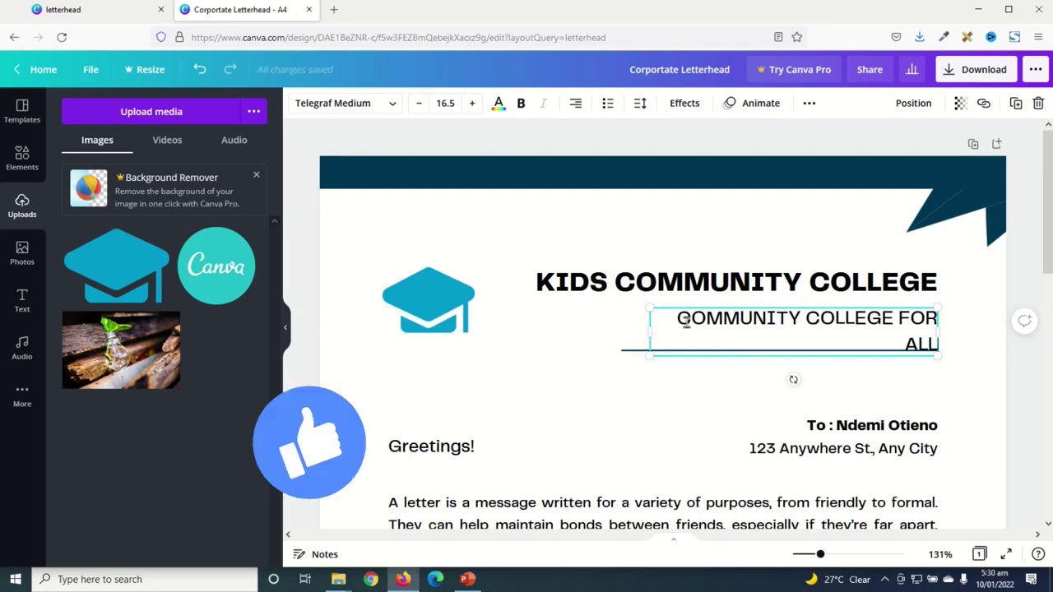
key("ctrl+a")
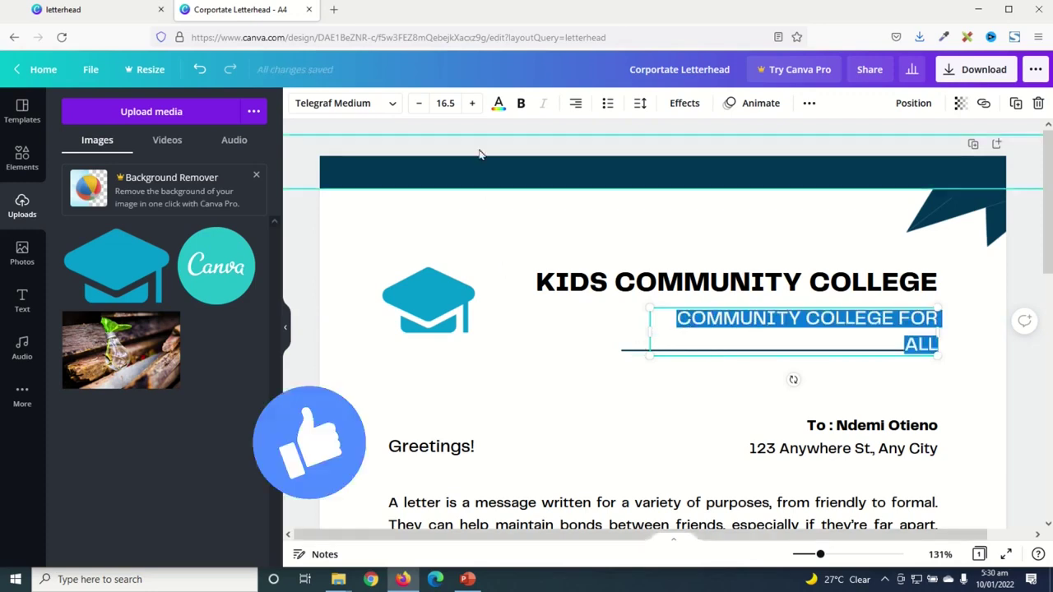
left_click(419, 103)
left_click(419, 103)
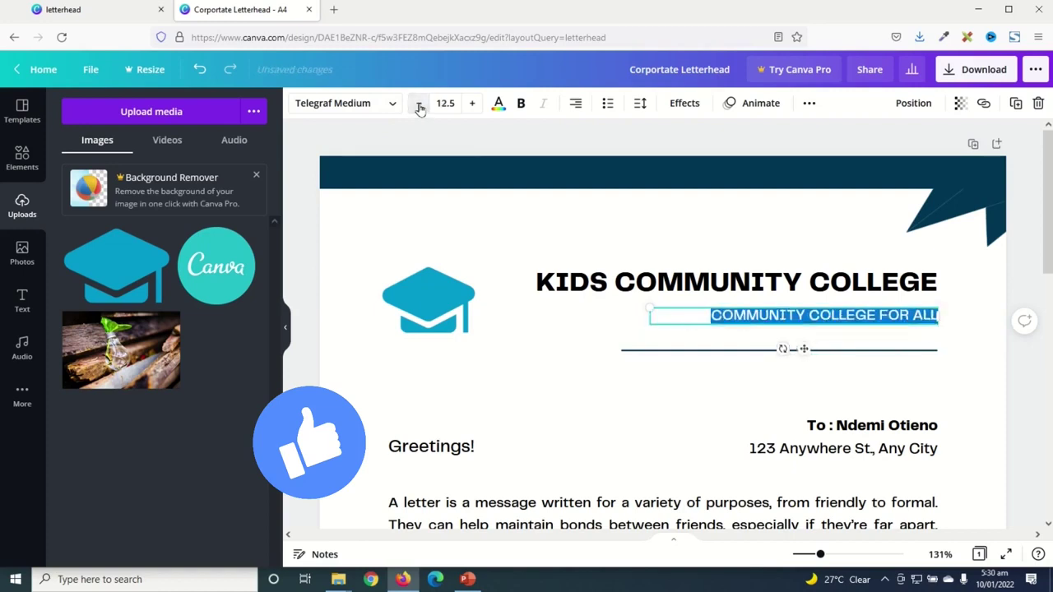
left_click(419, 102)
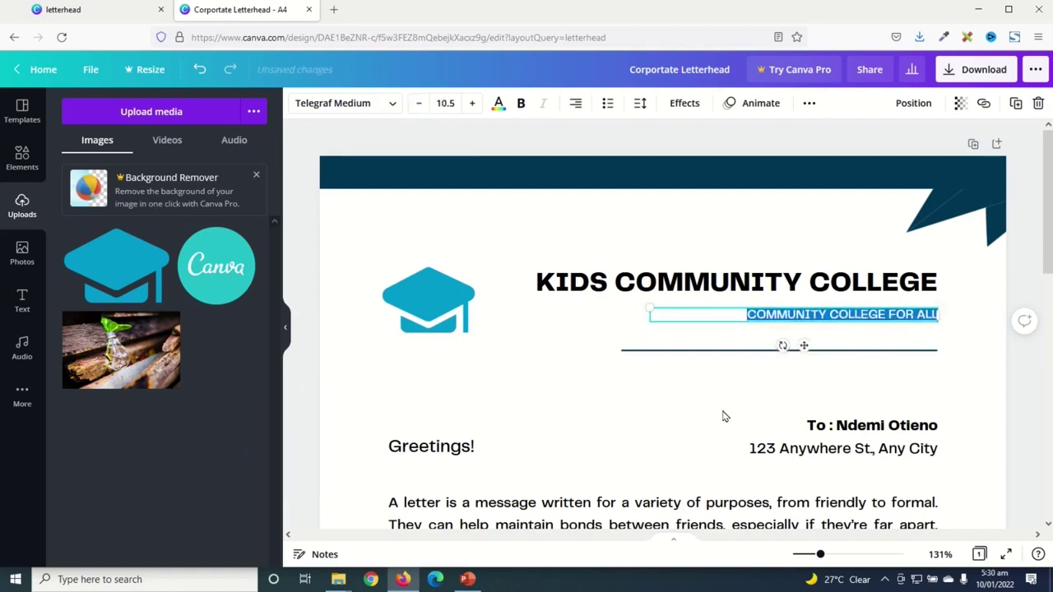
Move the subtitle and divider line up, closer under the heading.
left_click(831, 385)
left_click(819, 316)
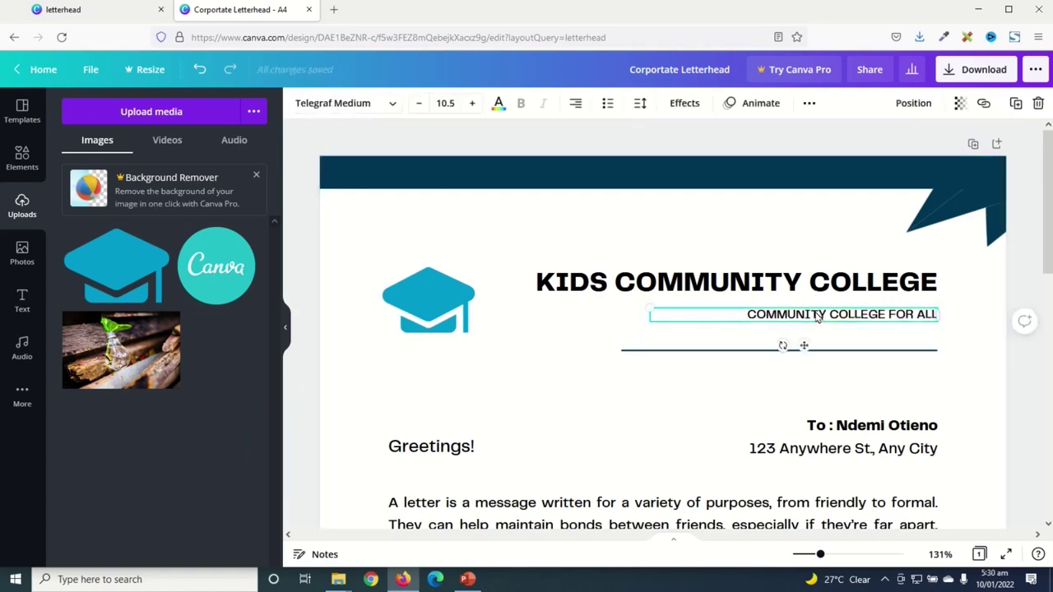
left_click_drag(818, 316, 816, 305)
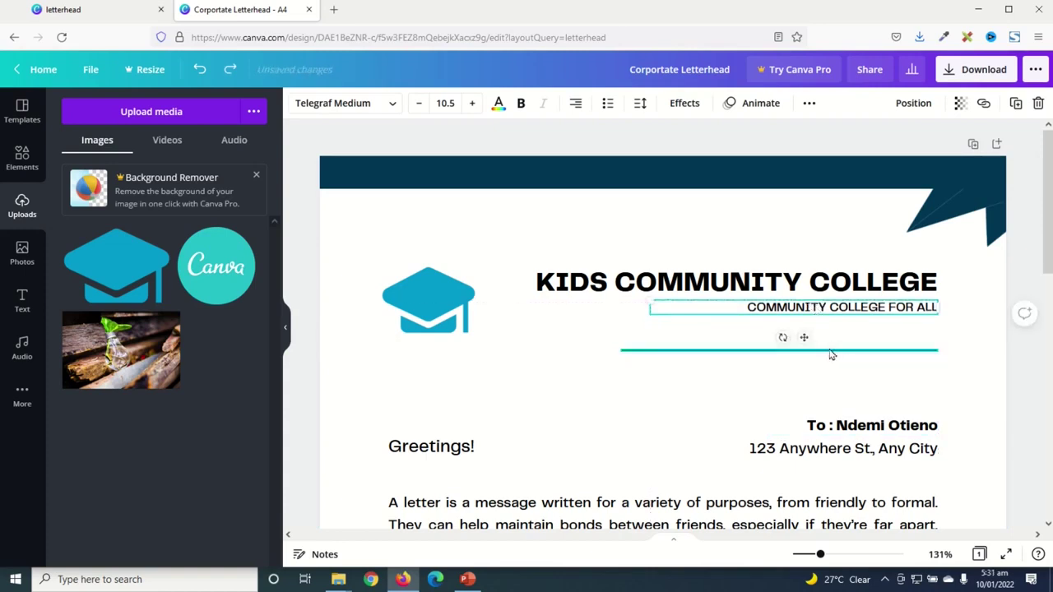
left_click_drag(831, 354, 828, 331)
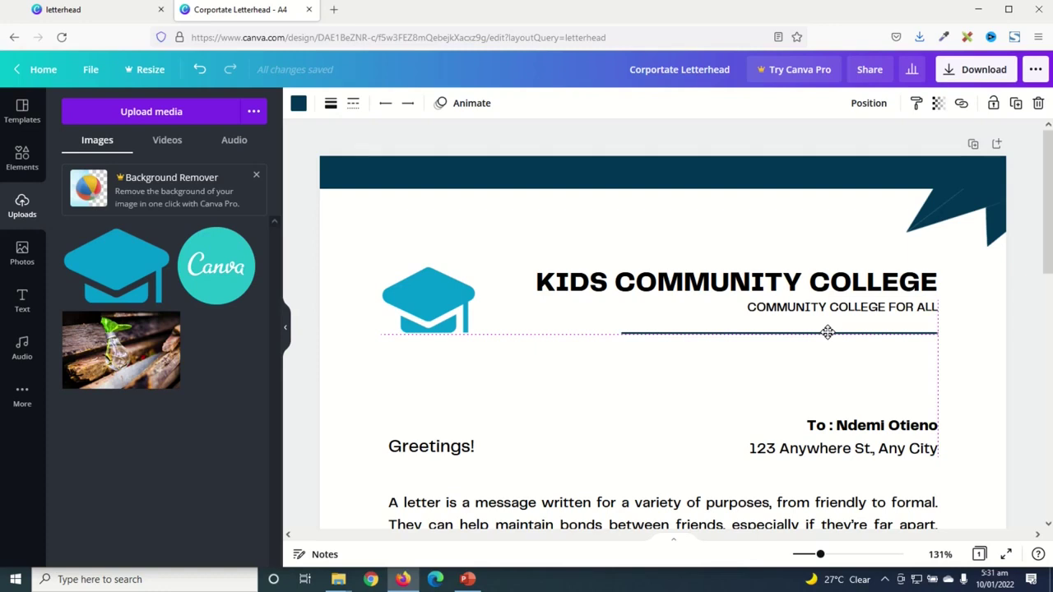
Settle the divider line just below the subtitle.
left_click_drag(828, 332, 829, 334)
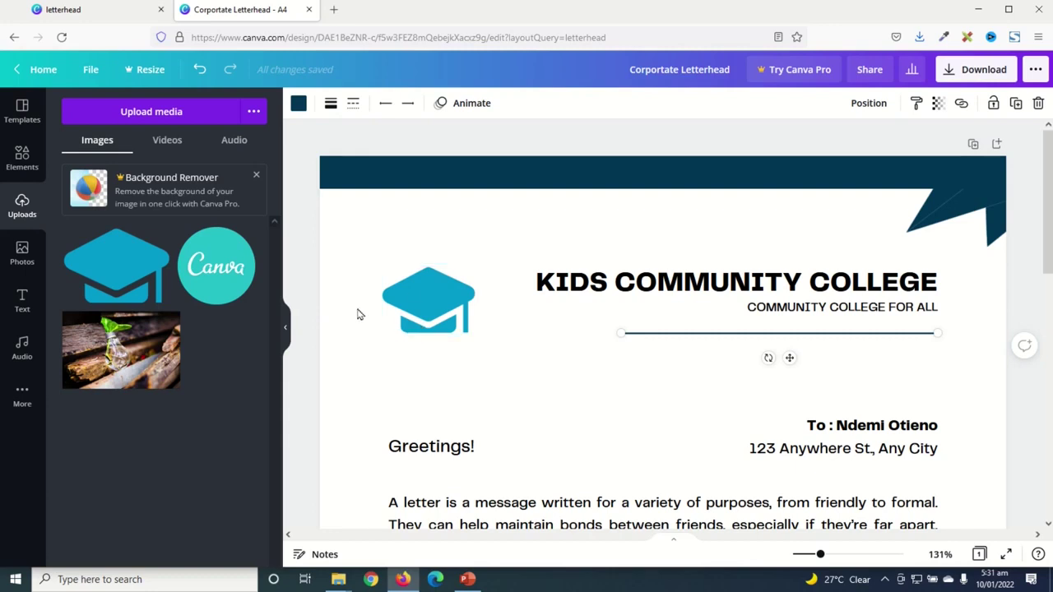
left_click(372, 179)
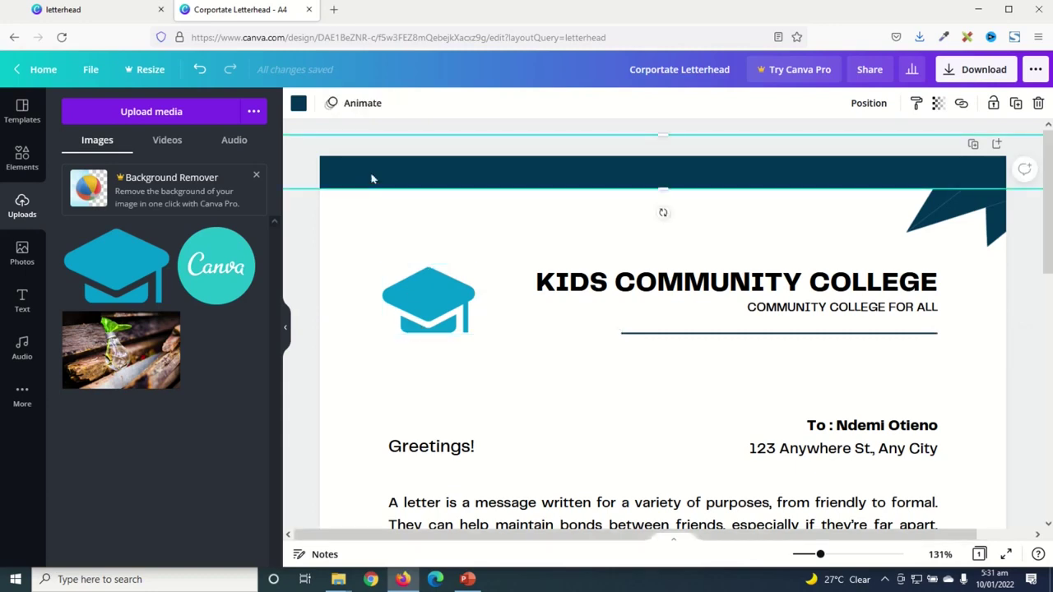
Recolour the header bar and each navy shade of the top-right corner graphic teal.
left_click(298, 103)
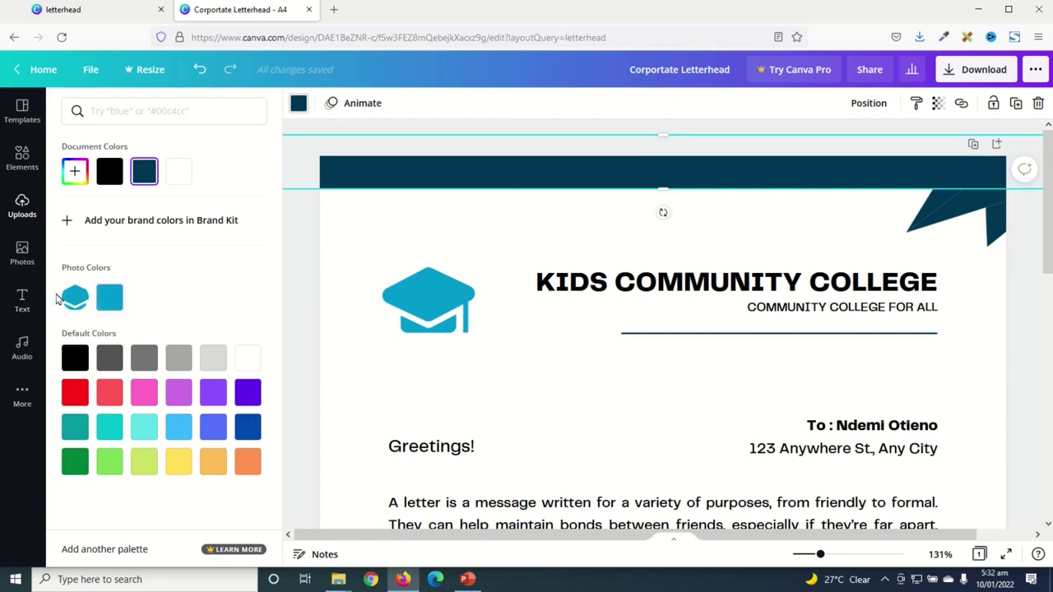
left_click(110, 301)
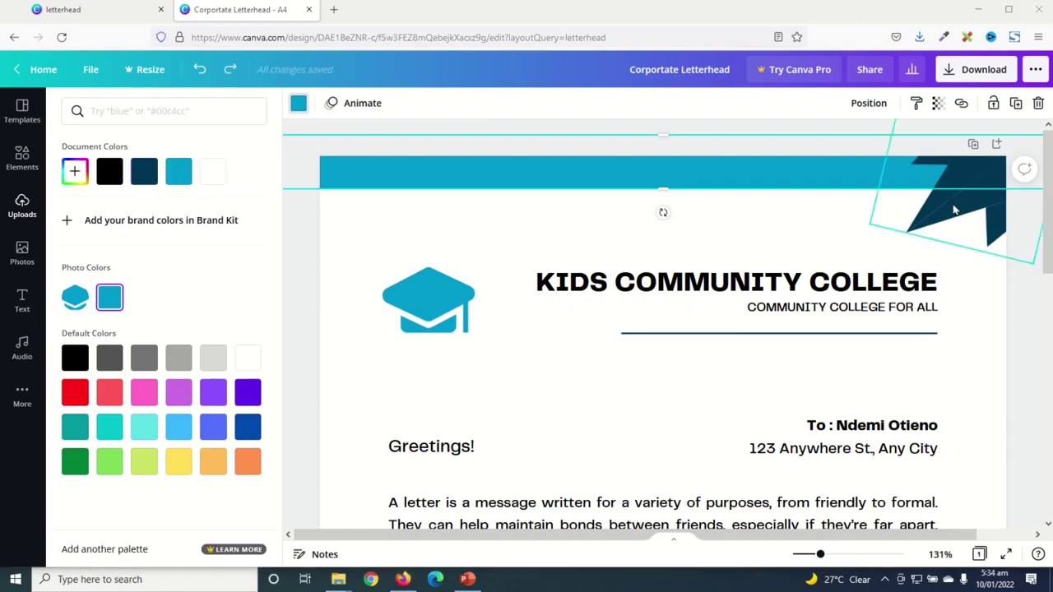
left_click(954, 209)
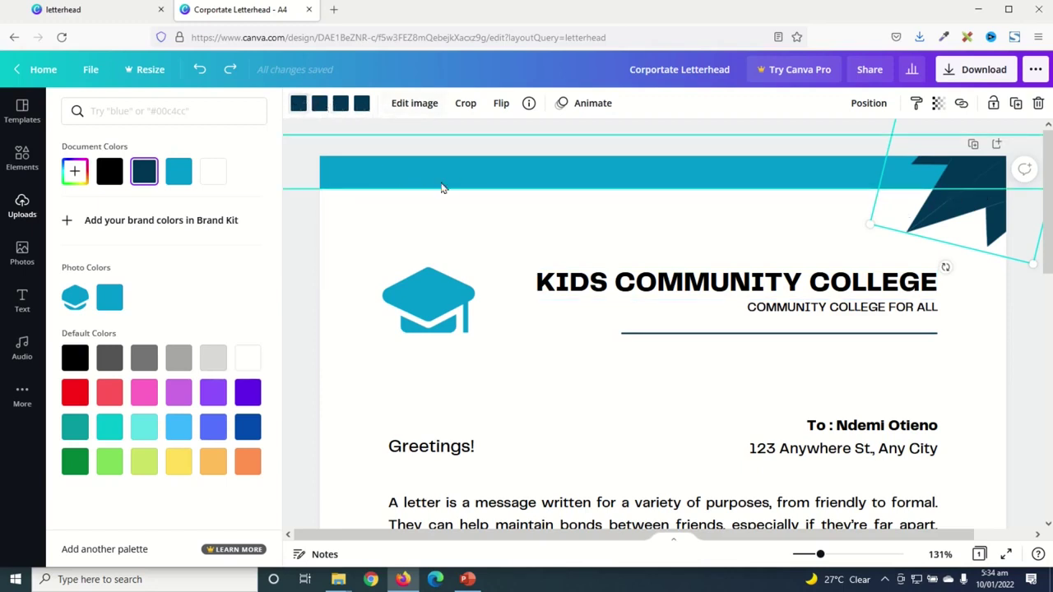
left_click(298, 107)
left_click(298, 107)
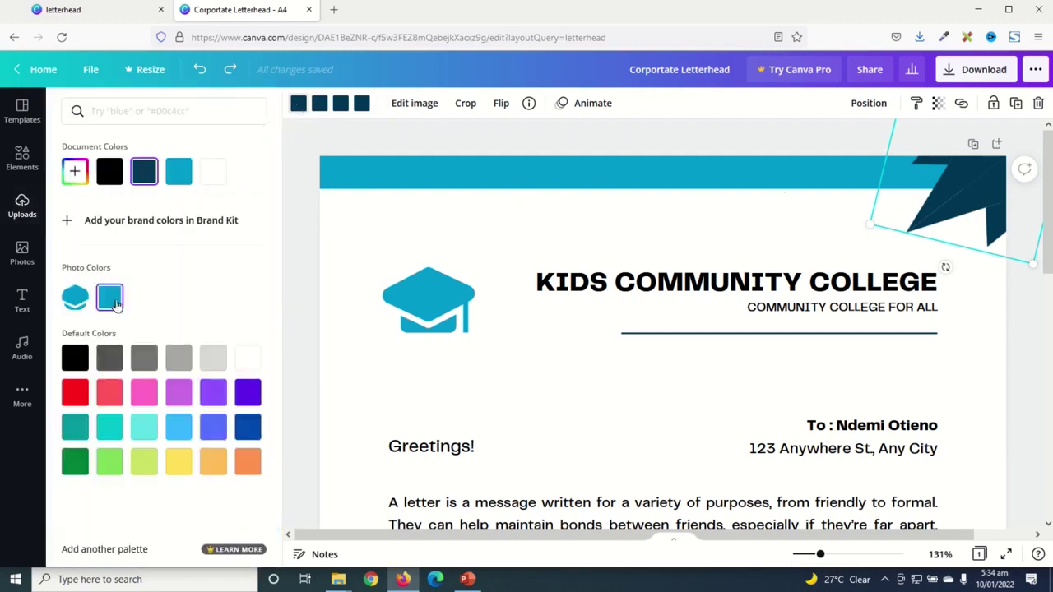
left_click(115, 303)
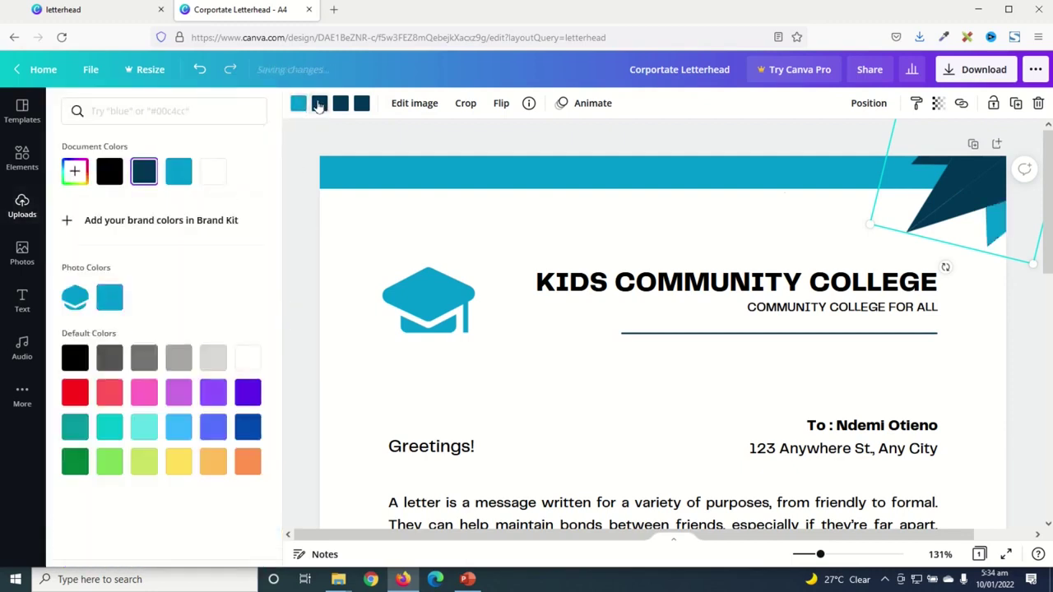
left_click(110, 297)
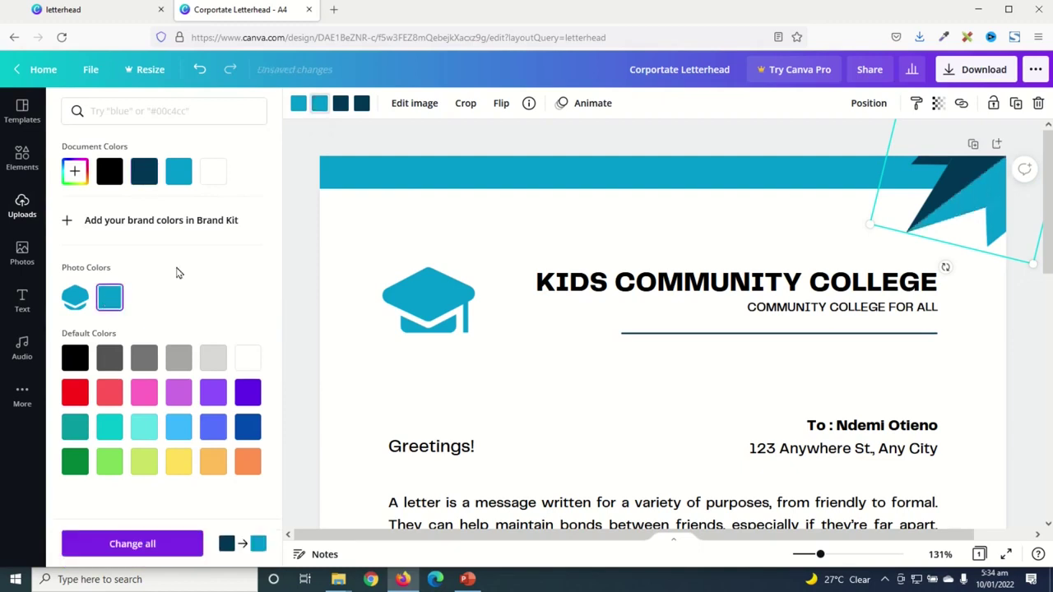
left_click(341, 103)
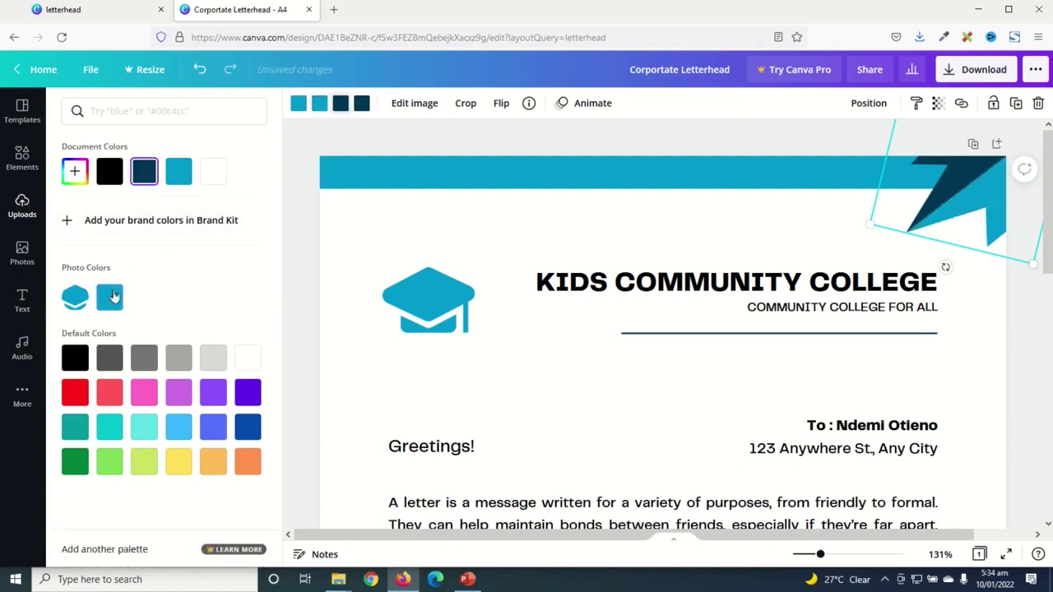
left_click(113, 297)
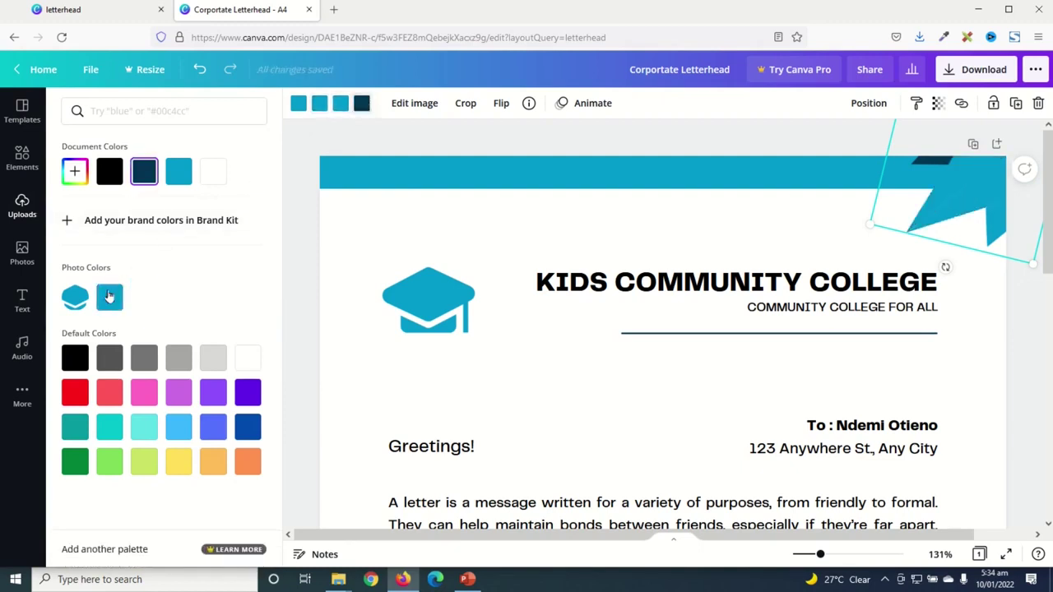
left_click(109, 297)
Set every colour of the bottom-left angled shape to the teal photo colour.
scroll(612, 381, "down", 2)
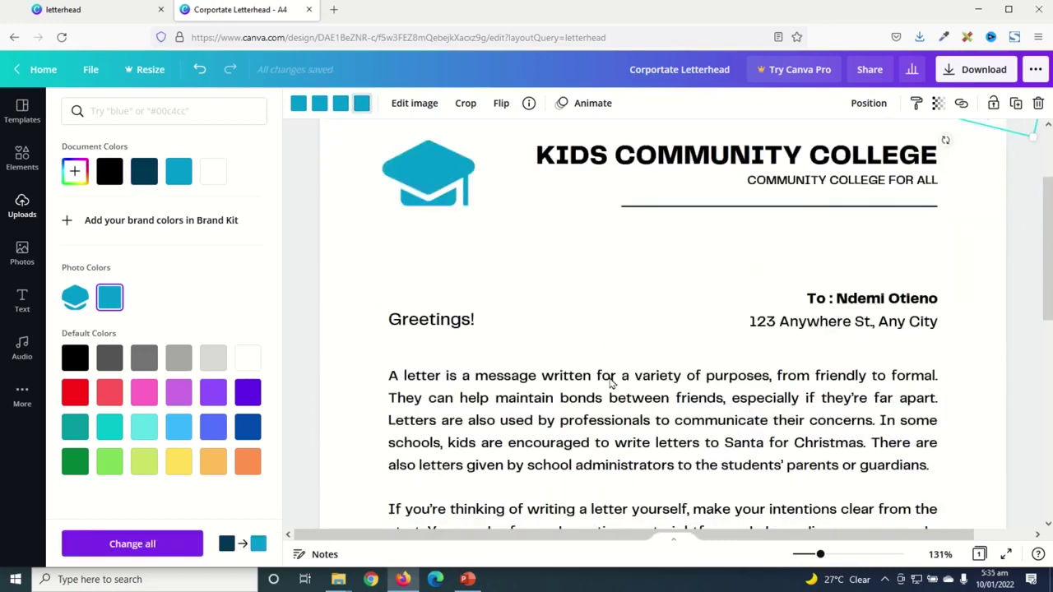
scroll(609, 385, "down", 5)
scroll(613, 391, "down", 2)
left_click_drag(428, 483, 481, 457)
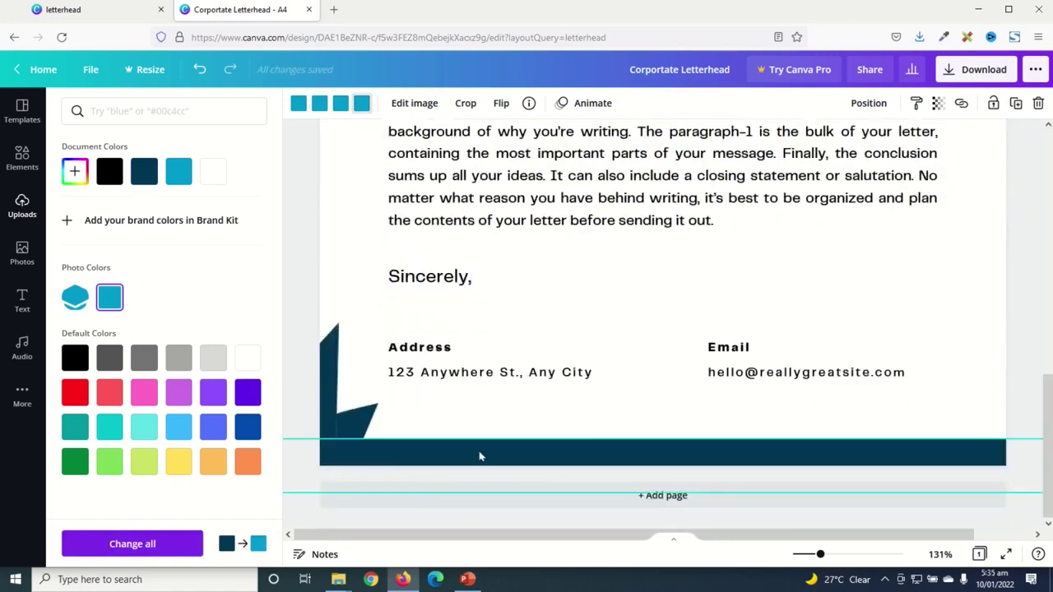
left_click(556, 460)
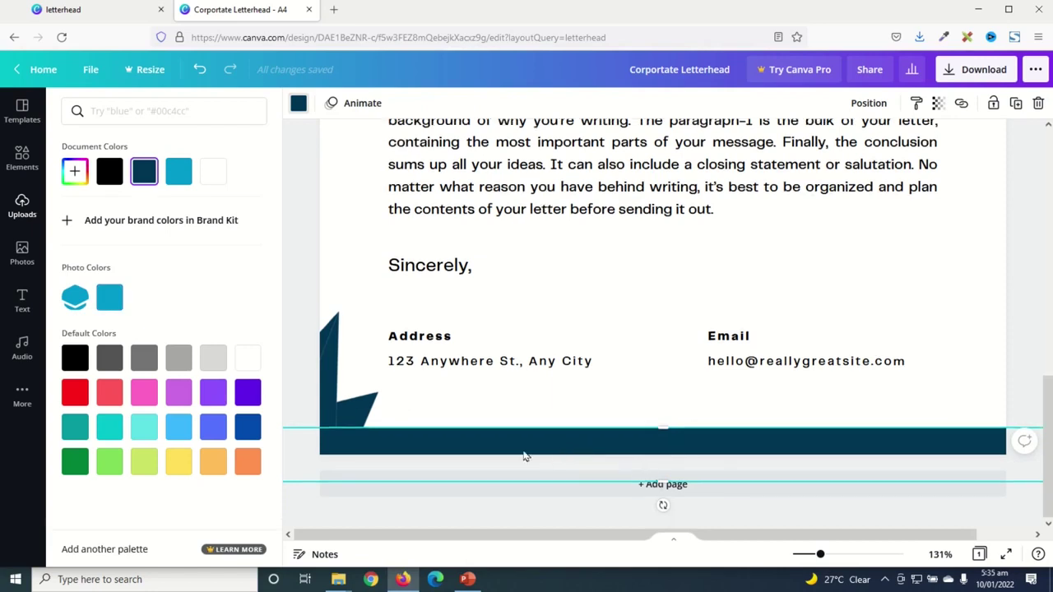
left_click(332, 385)
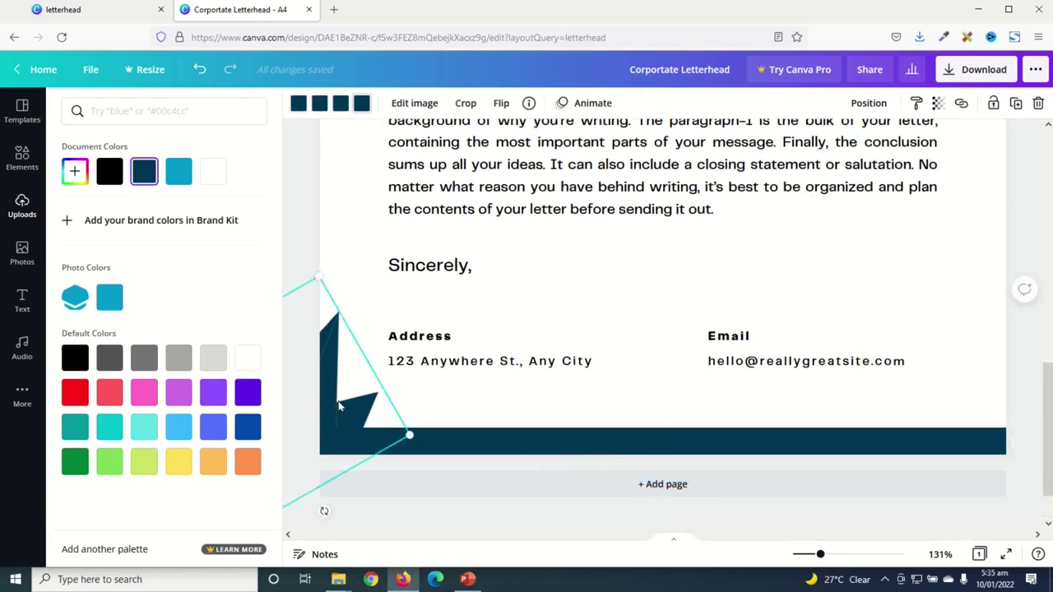
left_click(109, 297)
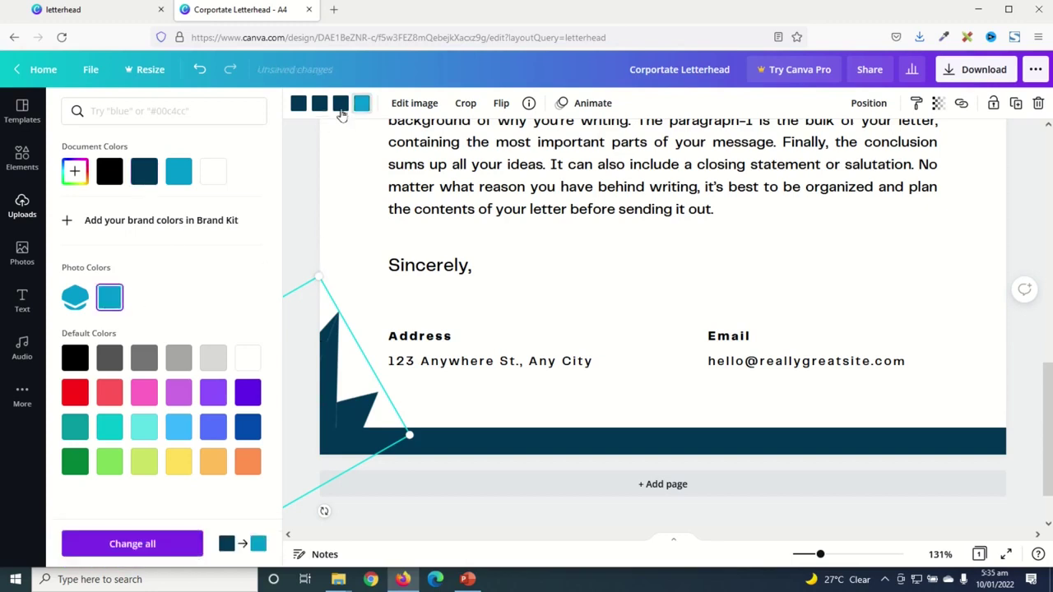
left_click(340, 106)
left_click(109, 297)
left_click(298, 103)
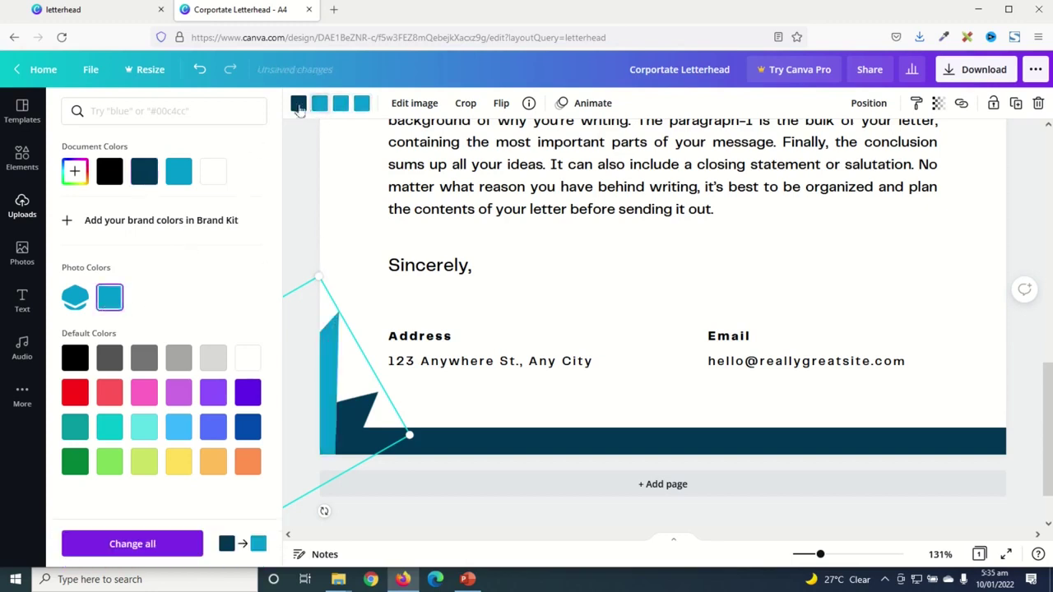
left_click(109, 297)
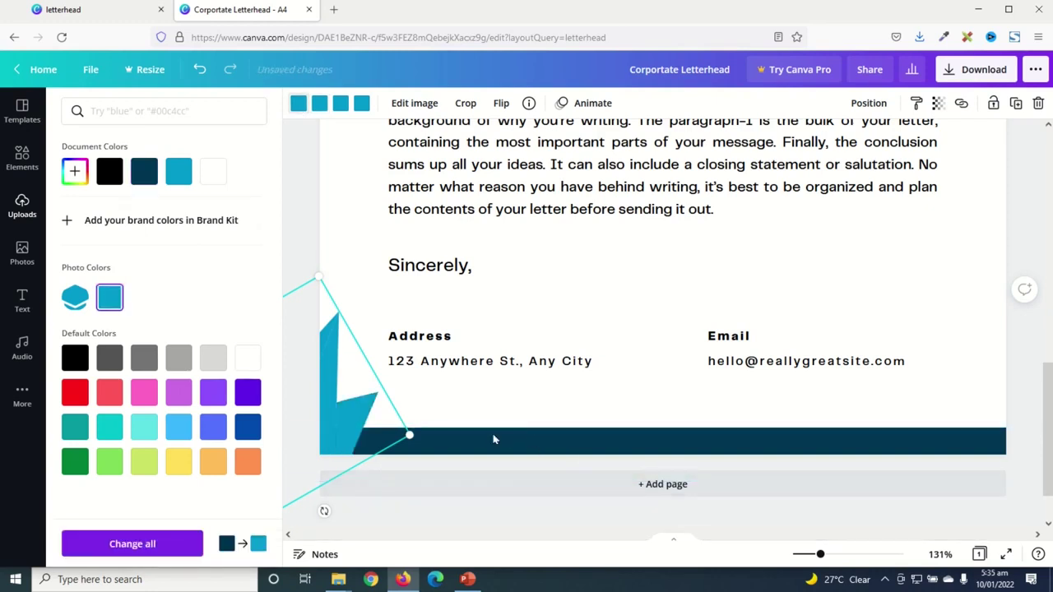
Change the recipient name to 'John Doe'.
scroll(889, 404, "up", 5)
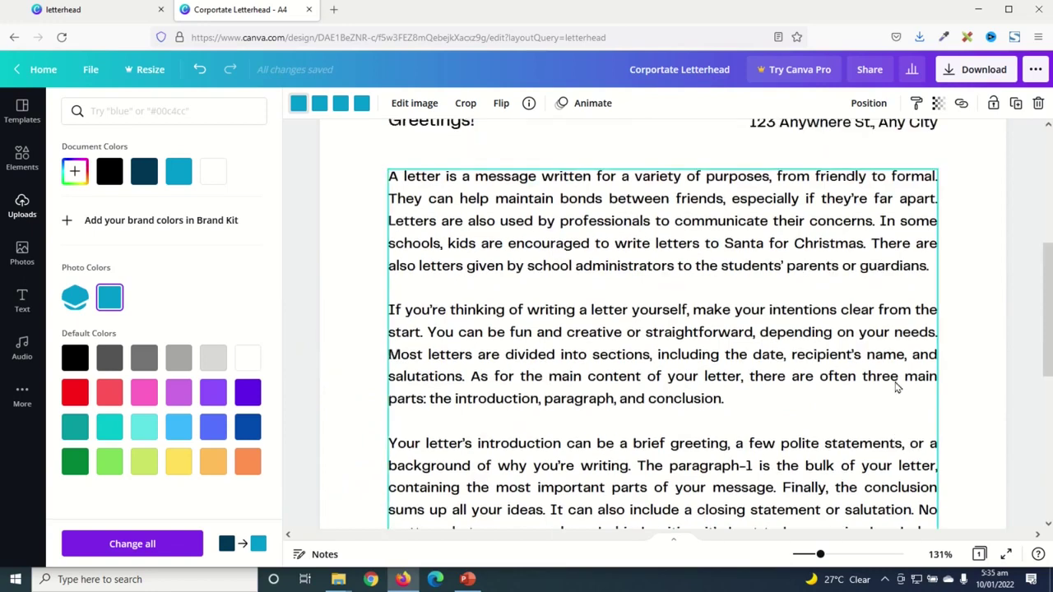
scroll(897, 386, "up", 4)
scroll(897, 386, "down", 1)
left_click(868, 387)
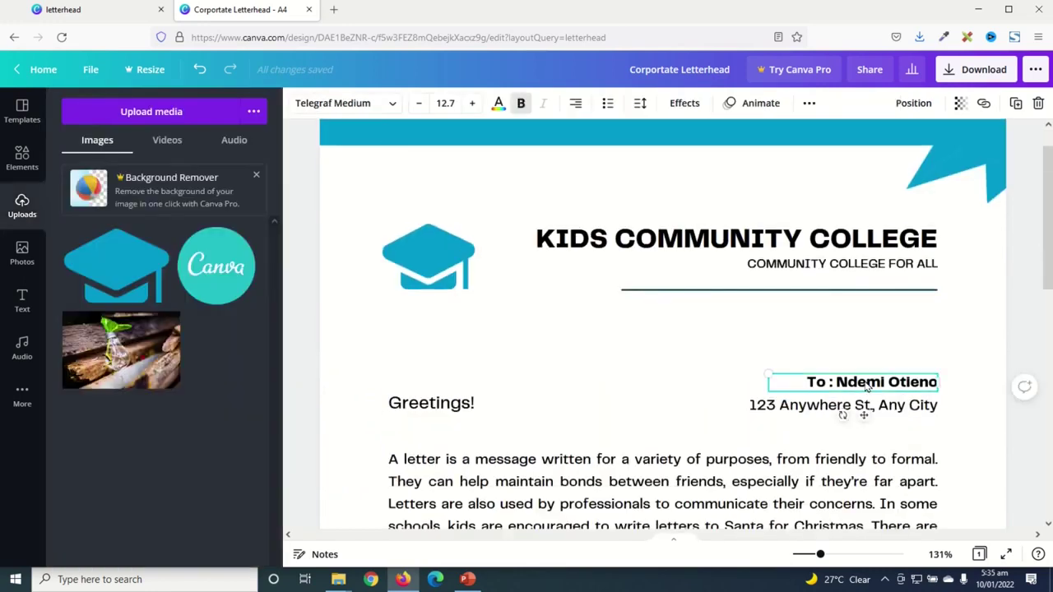
double_click(876, 385)
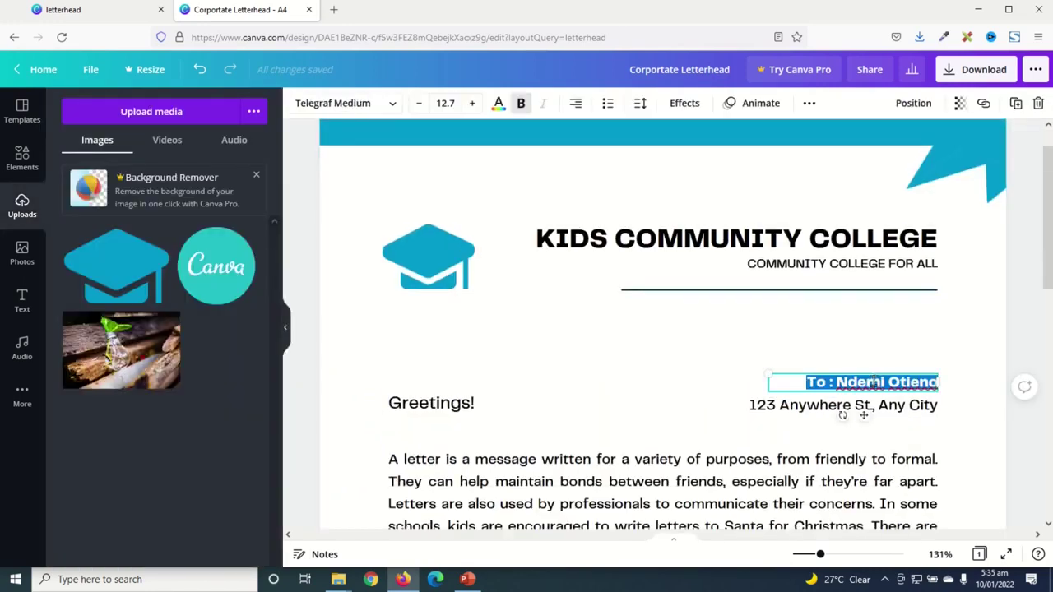
left_click_drag(836, 383, 1000, 387)
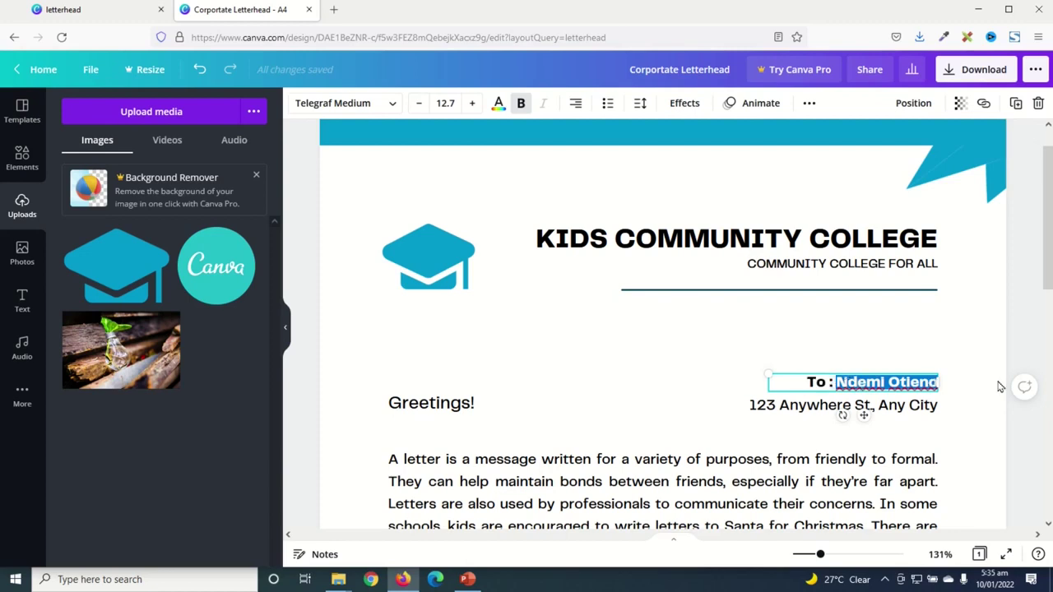
type("Jo")
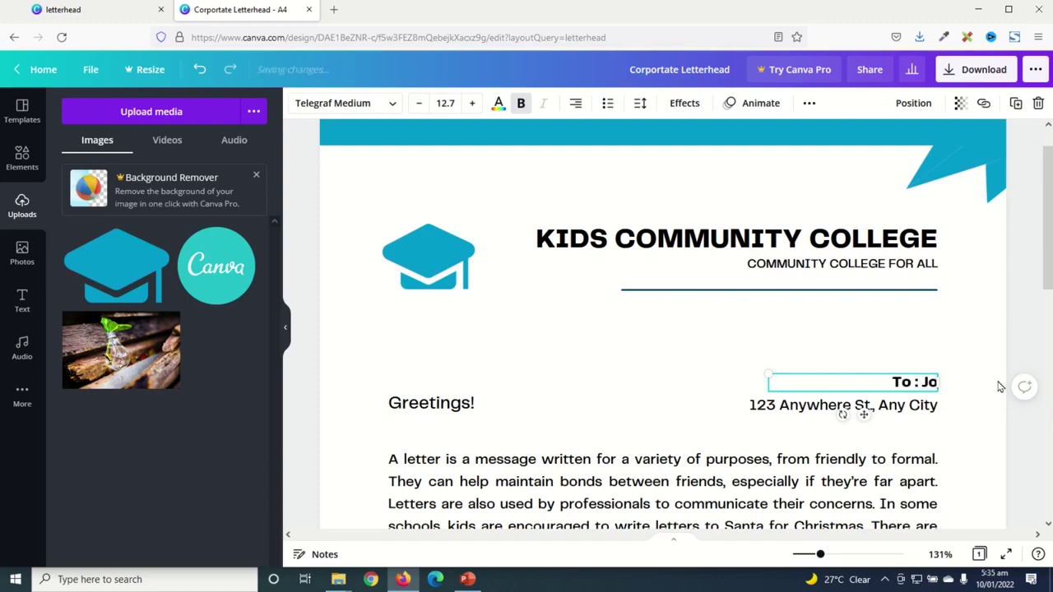
type("hn Doe")
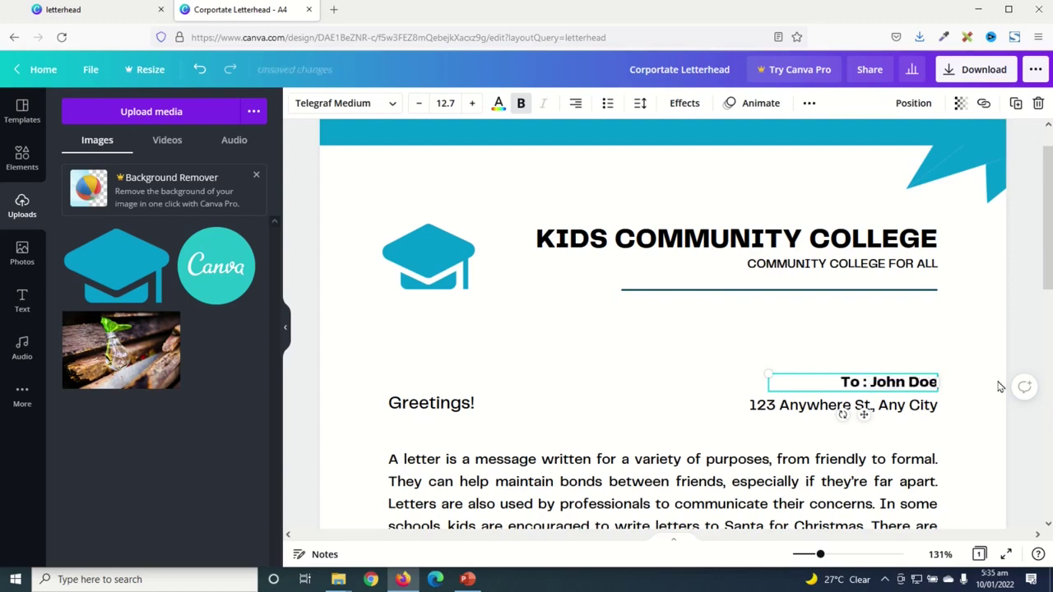
left_click(788, 406)
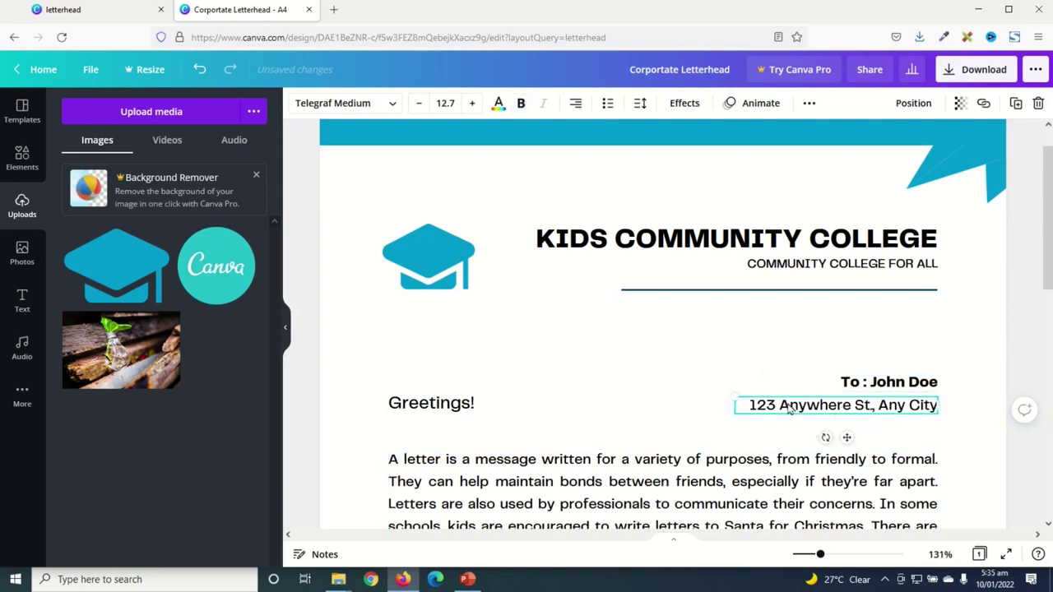
double_click(787, 406)
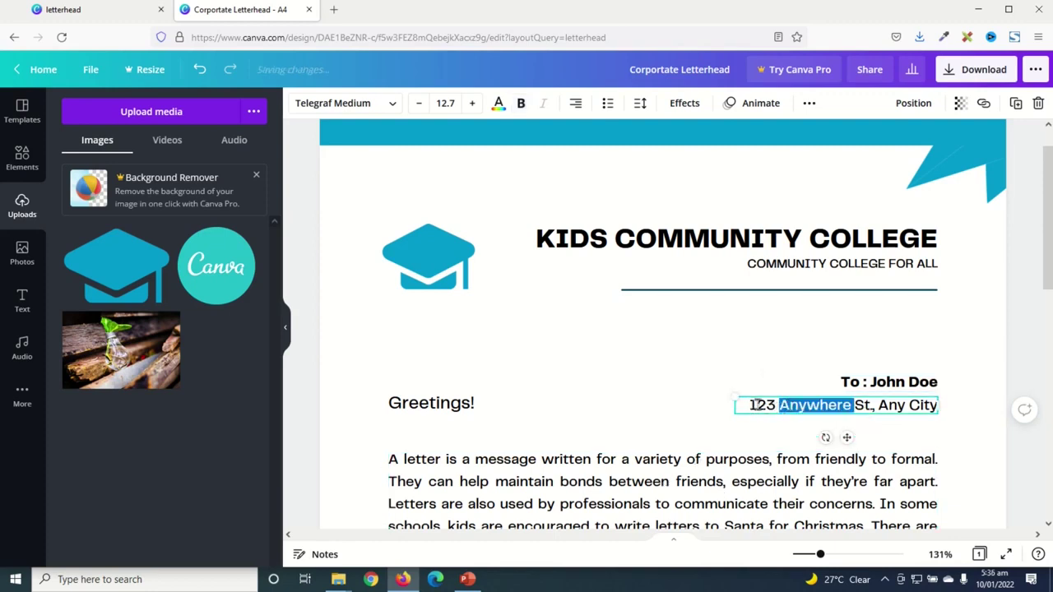
key("ctrl+a")
type("245")
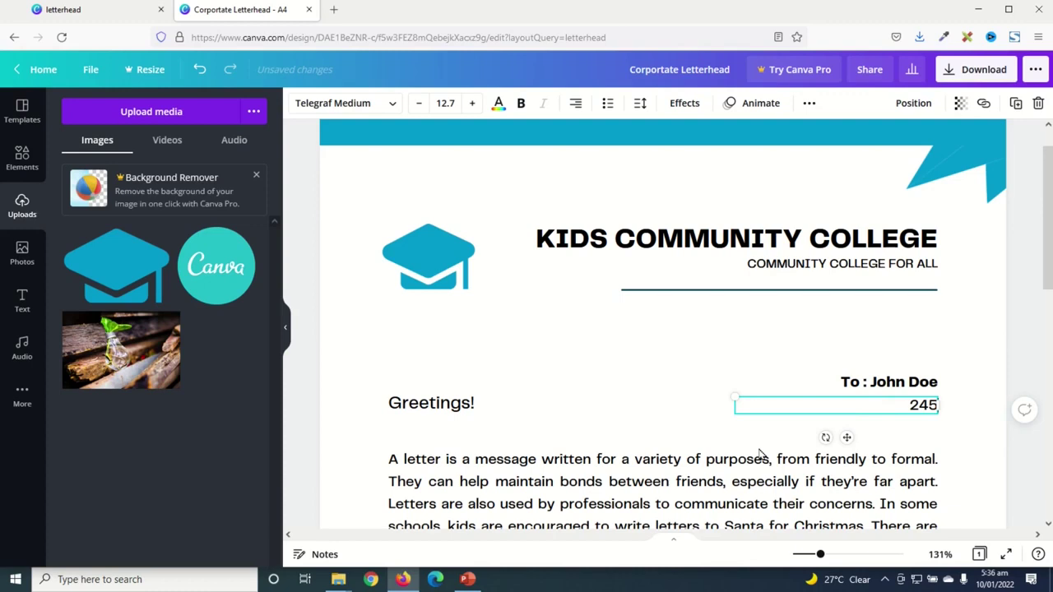
type(" Stre")
type("et,")
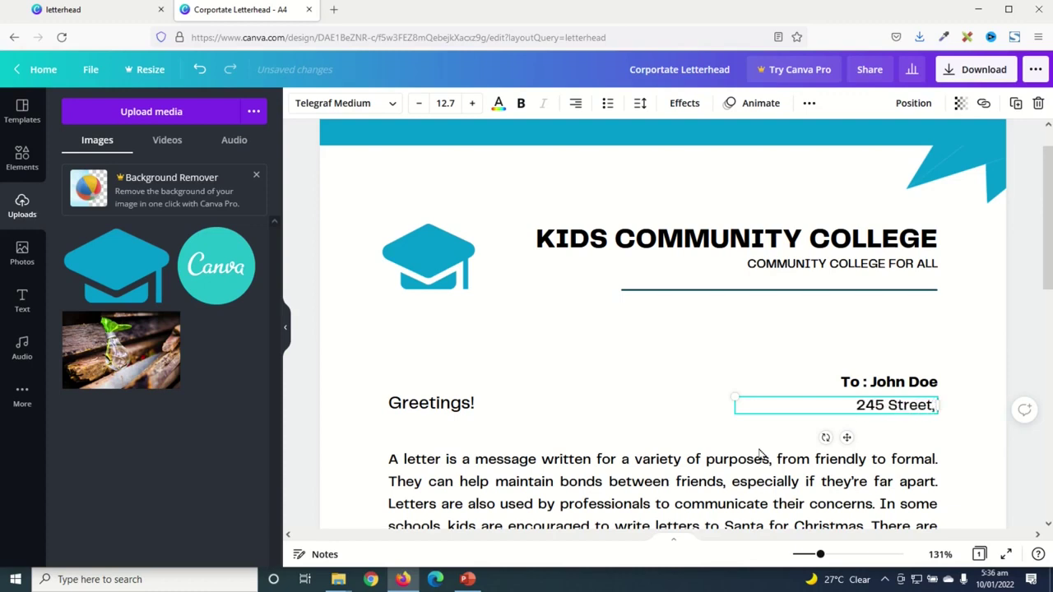
type(" Tama")
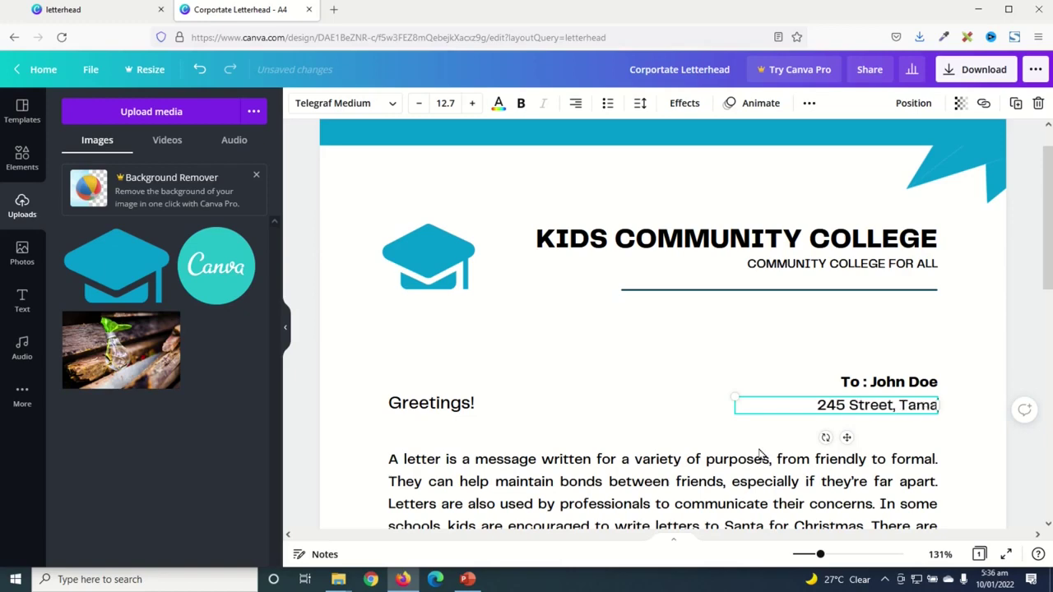
type("le")
scroll(659, 412, "down", 2)
Move the Address label and street address down just above the bottom bar.
scroll(613, 387, "down", 3)
scroll(528, 346, "down", 2)
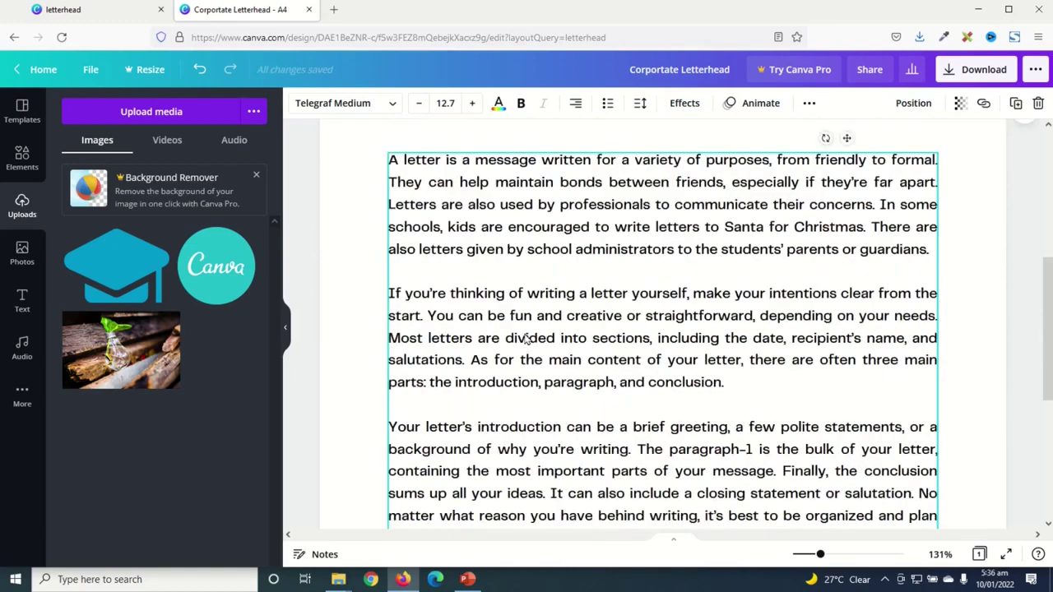
scroll(570, 319, "down", 1)
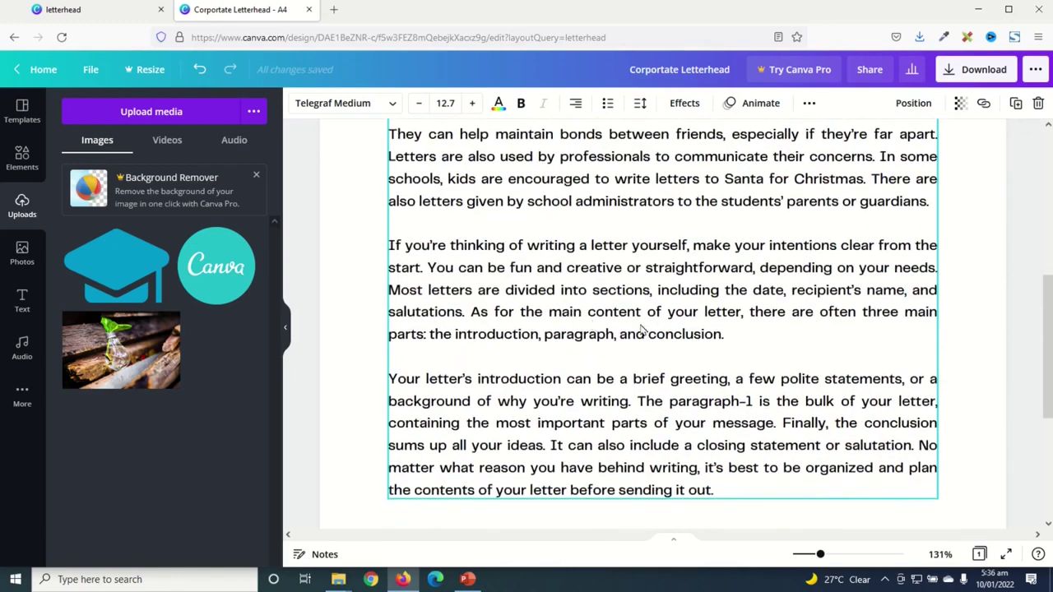
scroll(645, 329, "down", 3)
scroll(383, 359, "up", 1)
scroll(423, 404, "down", 2)
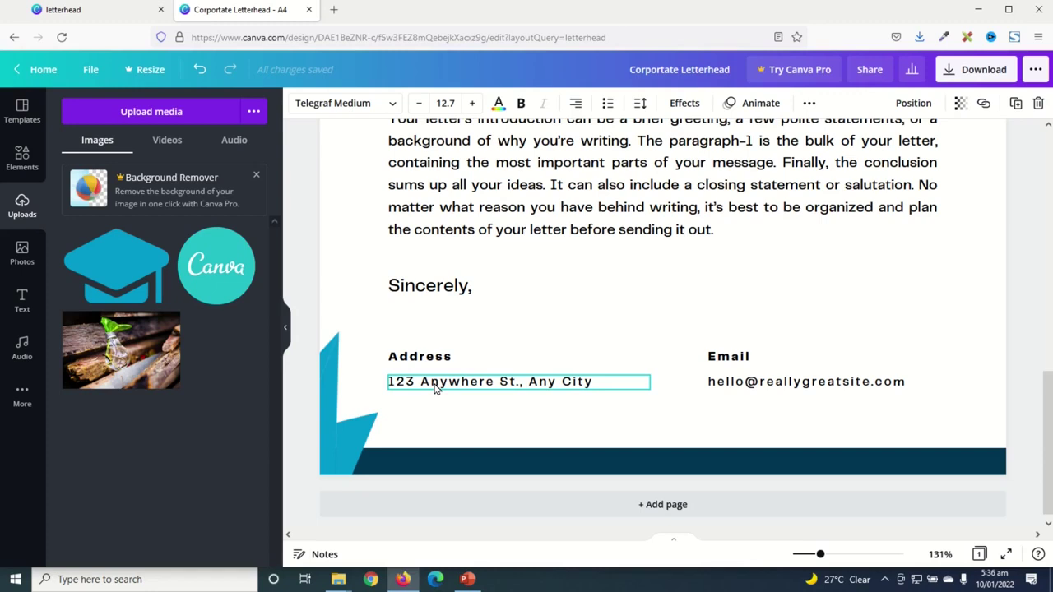
left_click_drag(436, 388, 441, 423)
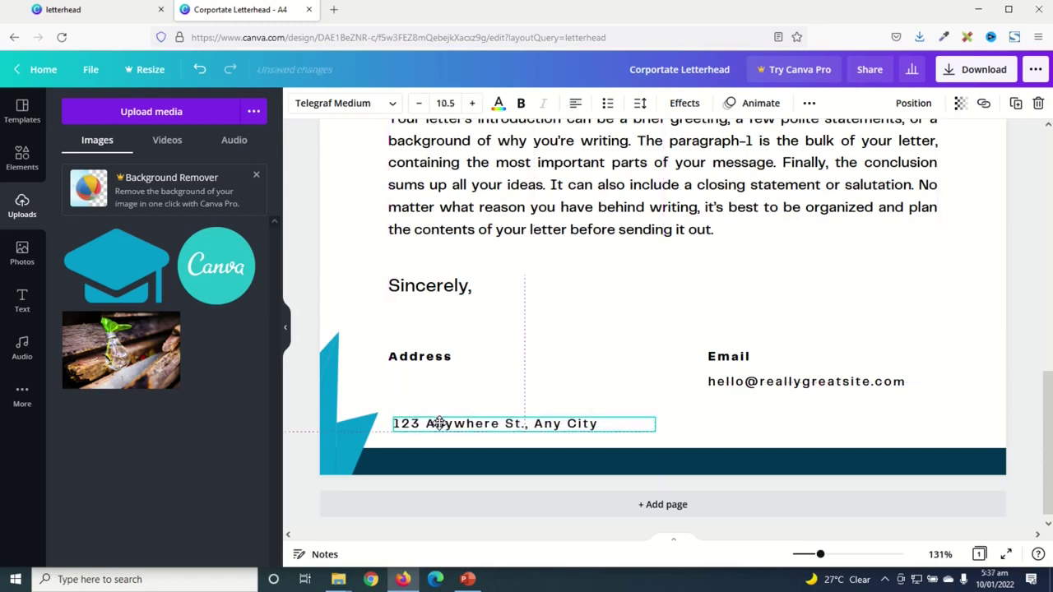
left_click_drag(435, 362, 429, 403)
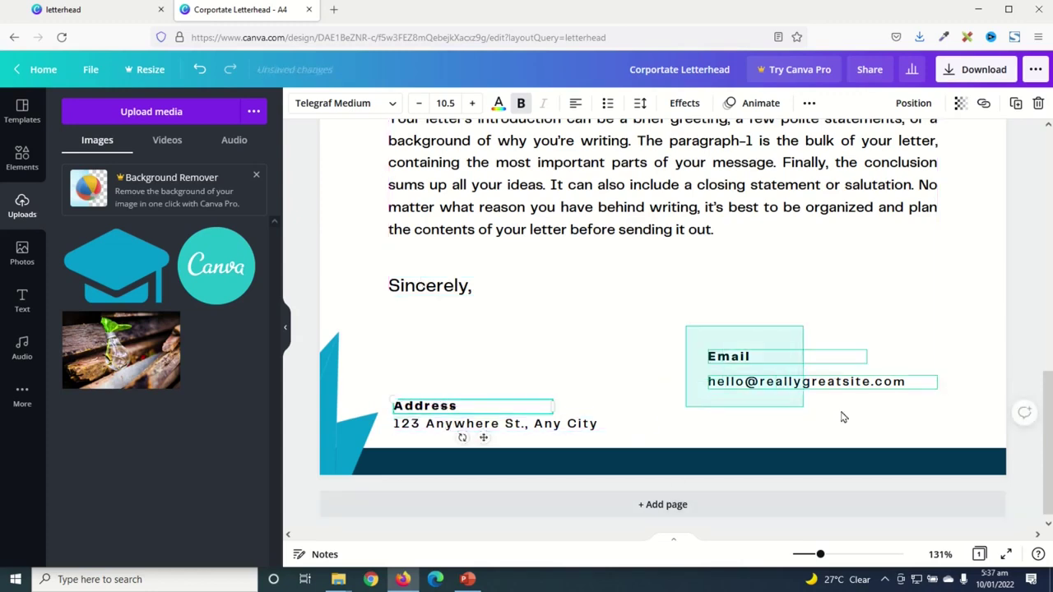
Move the Email label and email address down level with the Address line.
left_click_drag(687, 332, 957, 416)
left_click_drag(735, 387, 723, 422)
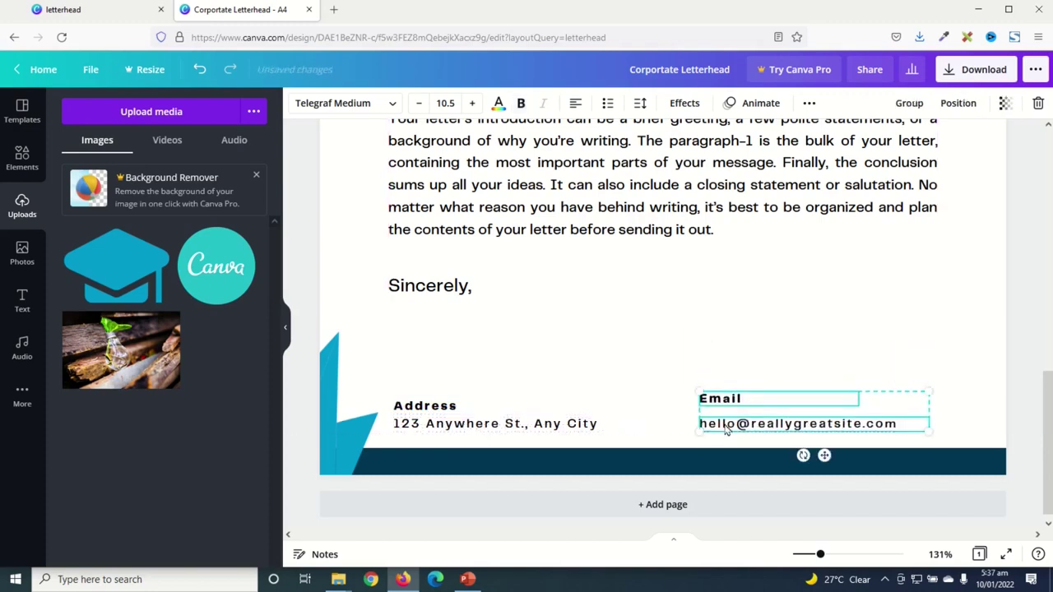
left_click(740, 335)
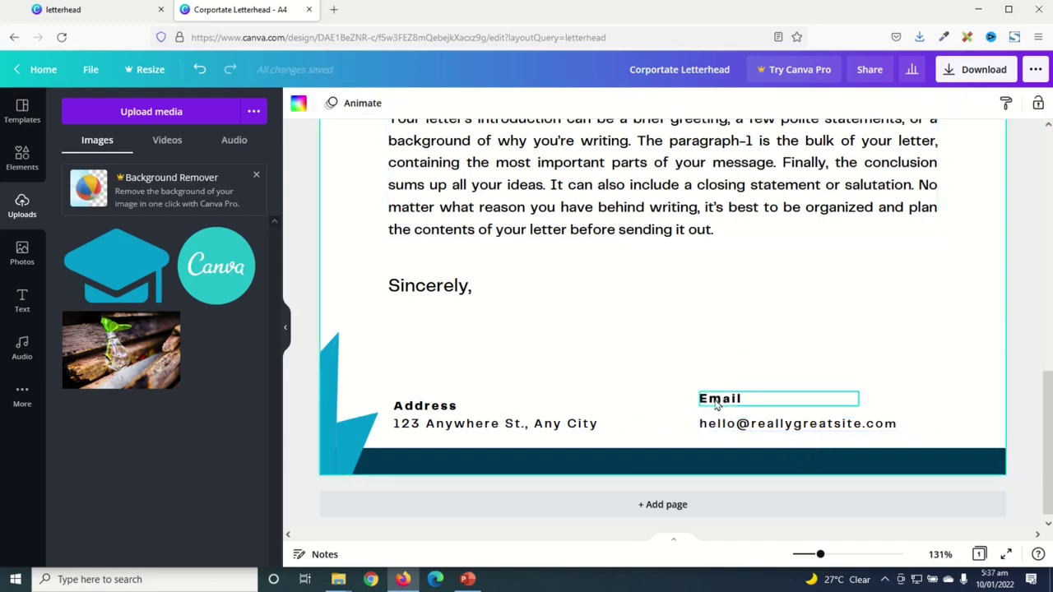
left_click_drag(716, 405, 715, 406)
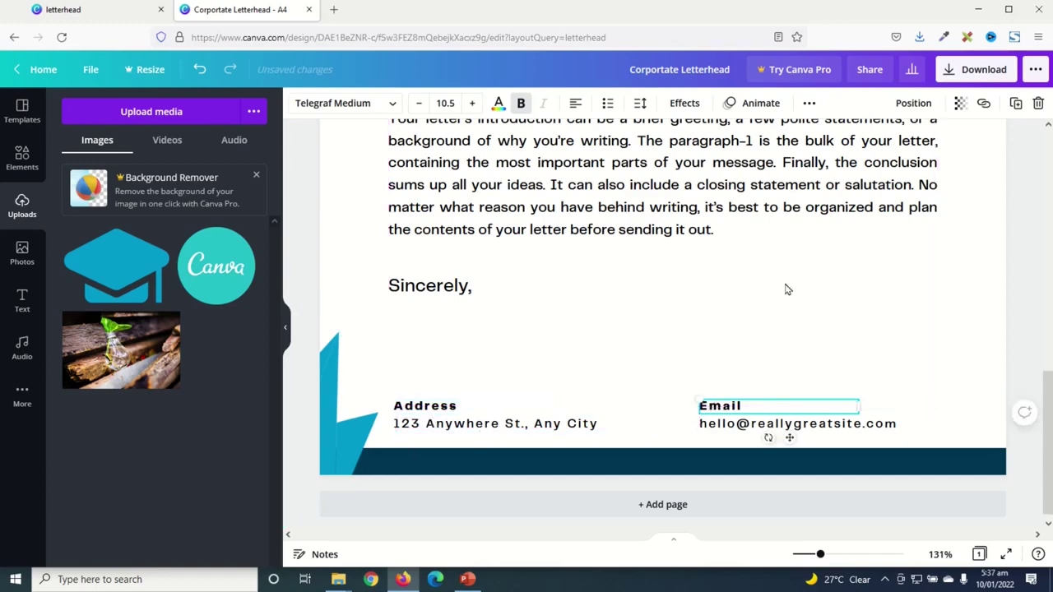
Set the zoom to Fit to show the entire letterhead page, with nothing selected.
scroll(945, 440, "up", 5)
scroll(900, 390, "up", 5)
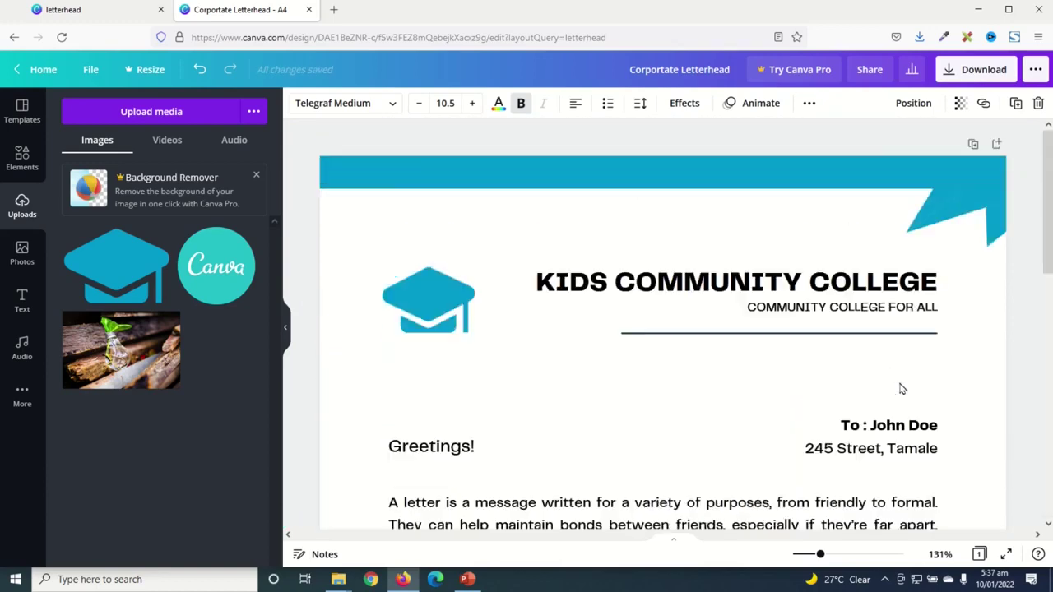
scroll(910, 404, "down", 1)
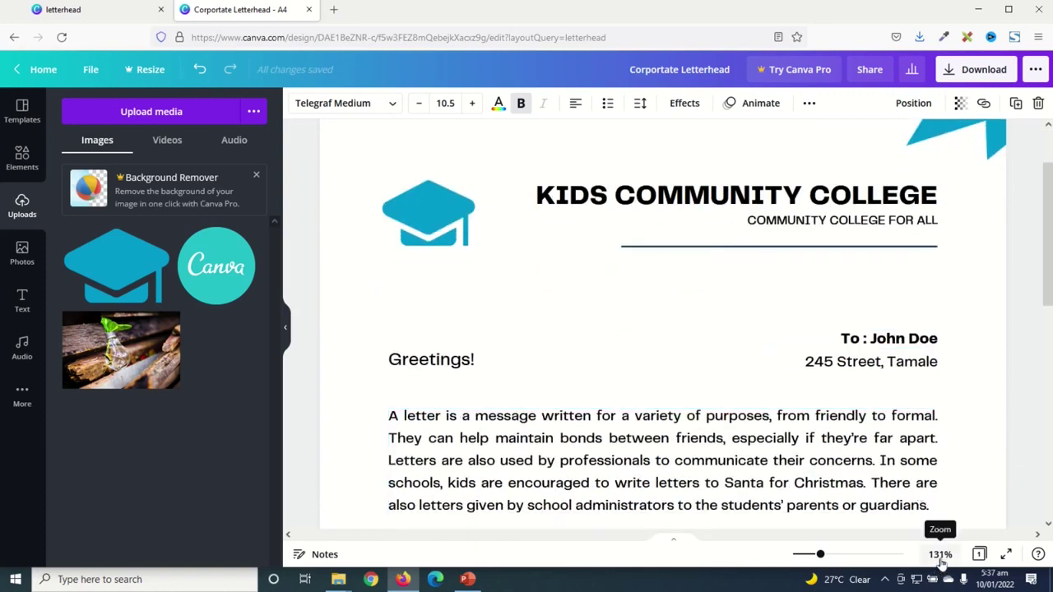
left_click(942, 556)
left_click(928, 492)
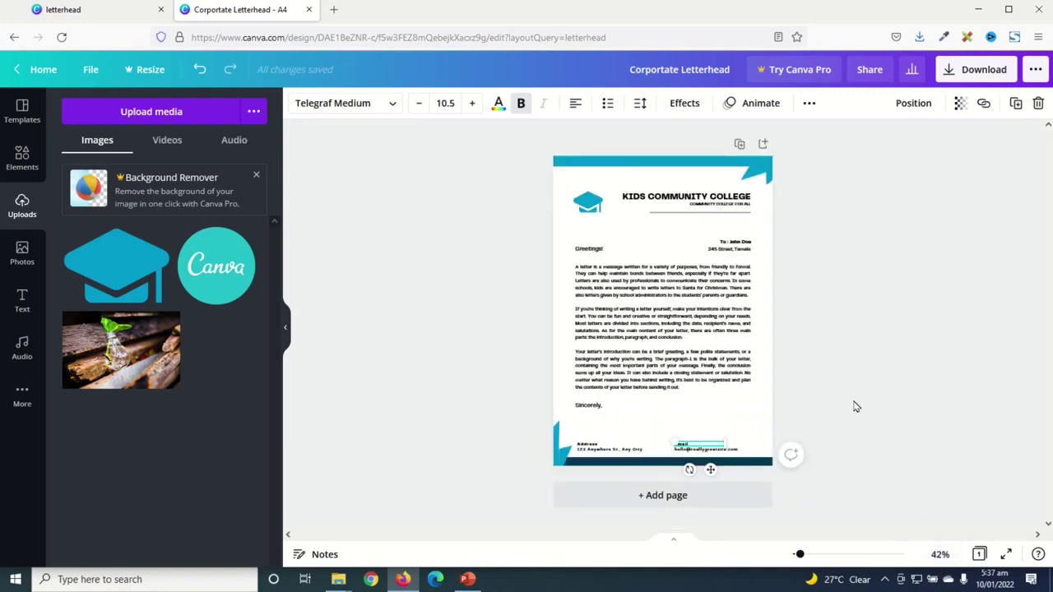
left_click(900, 382)
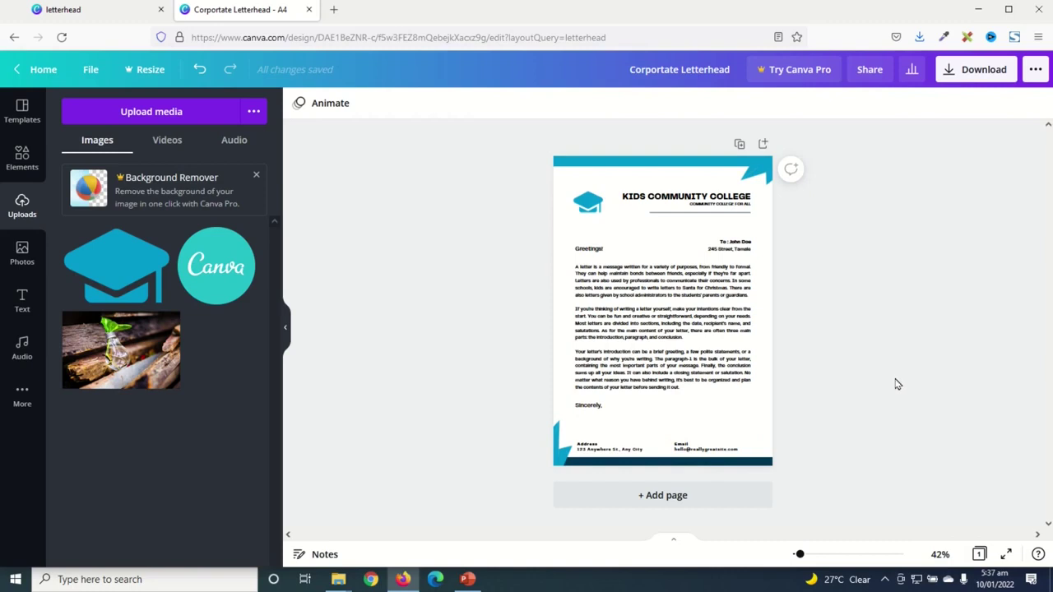